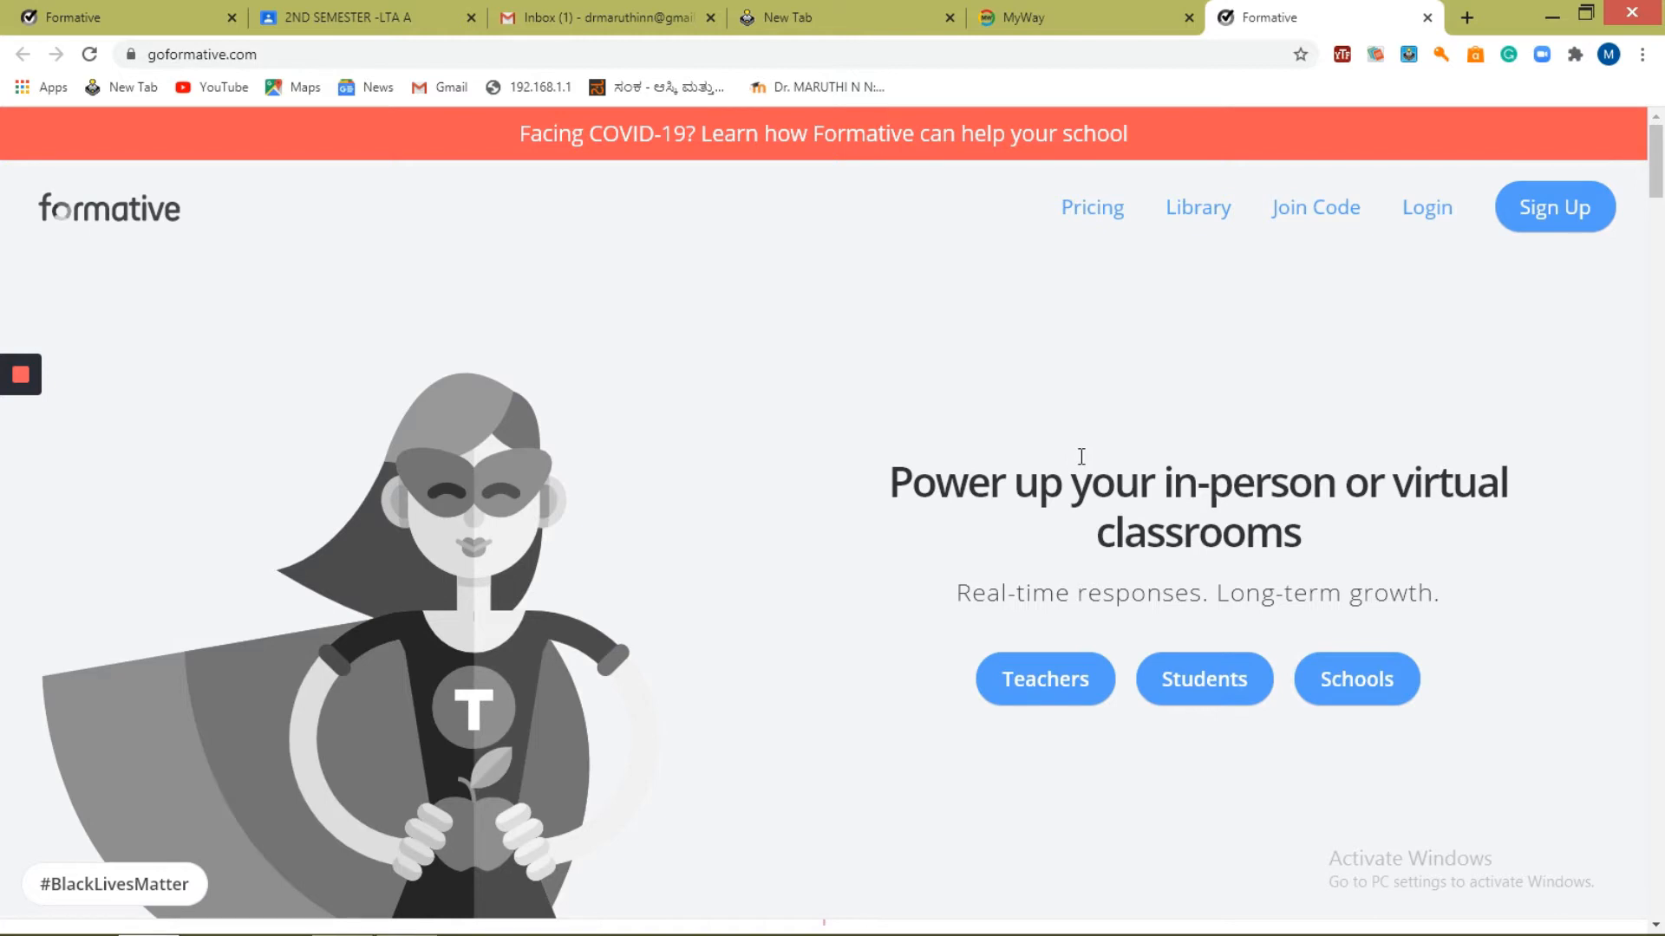
- Start a teacher sign-up for Formative using the teacher's Google account
left_click(1557, 211)
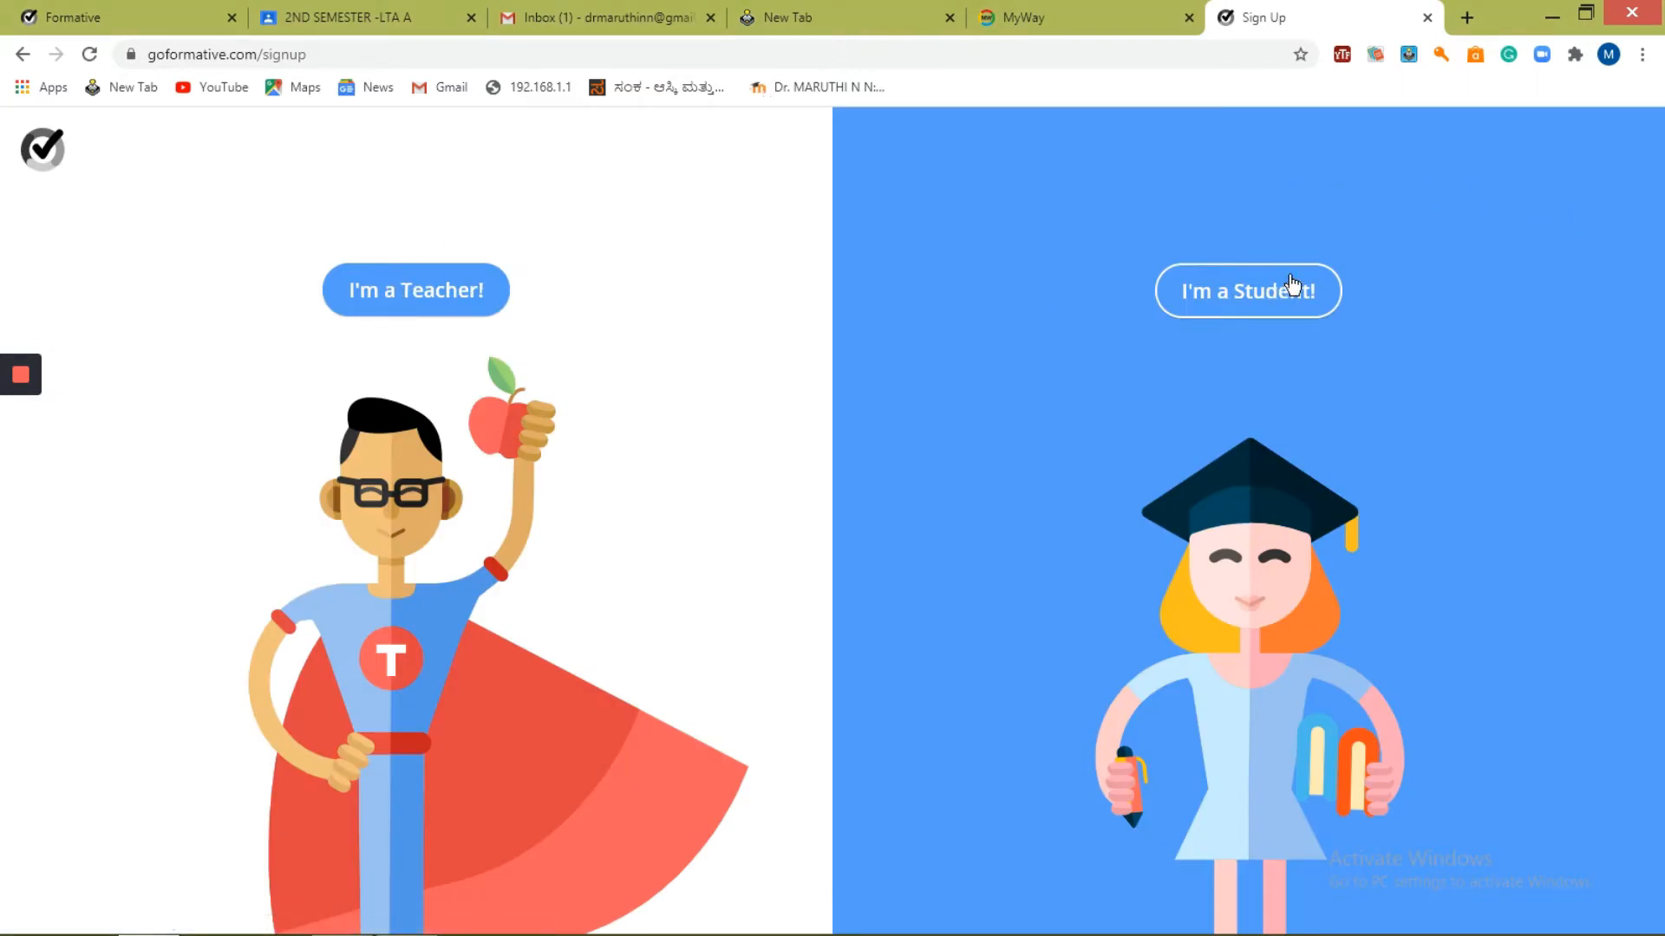
left_click(443, 299)
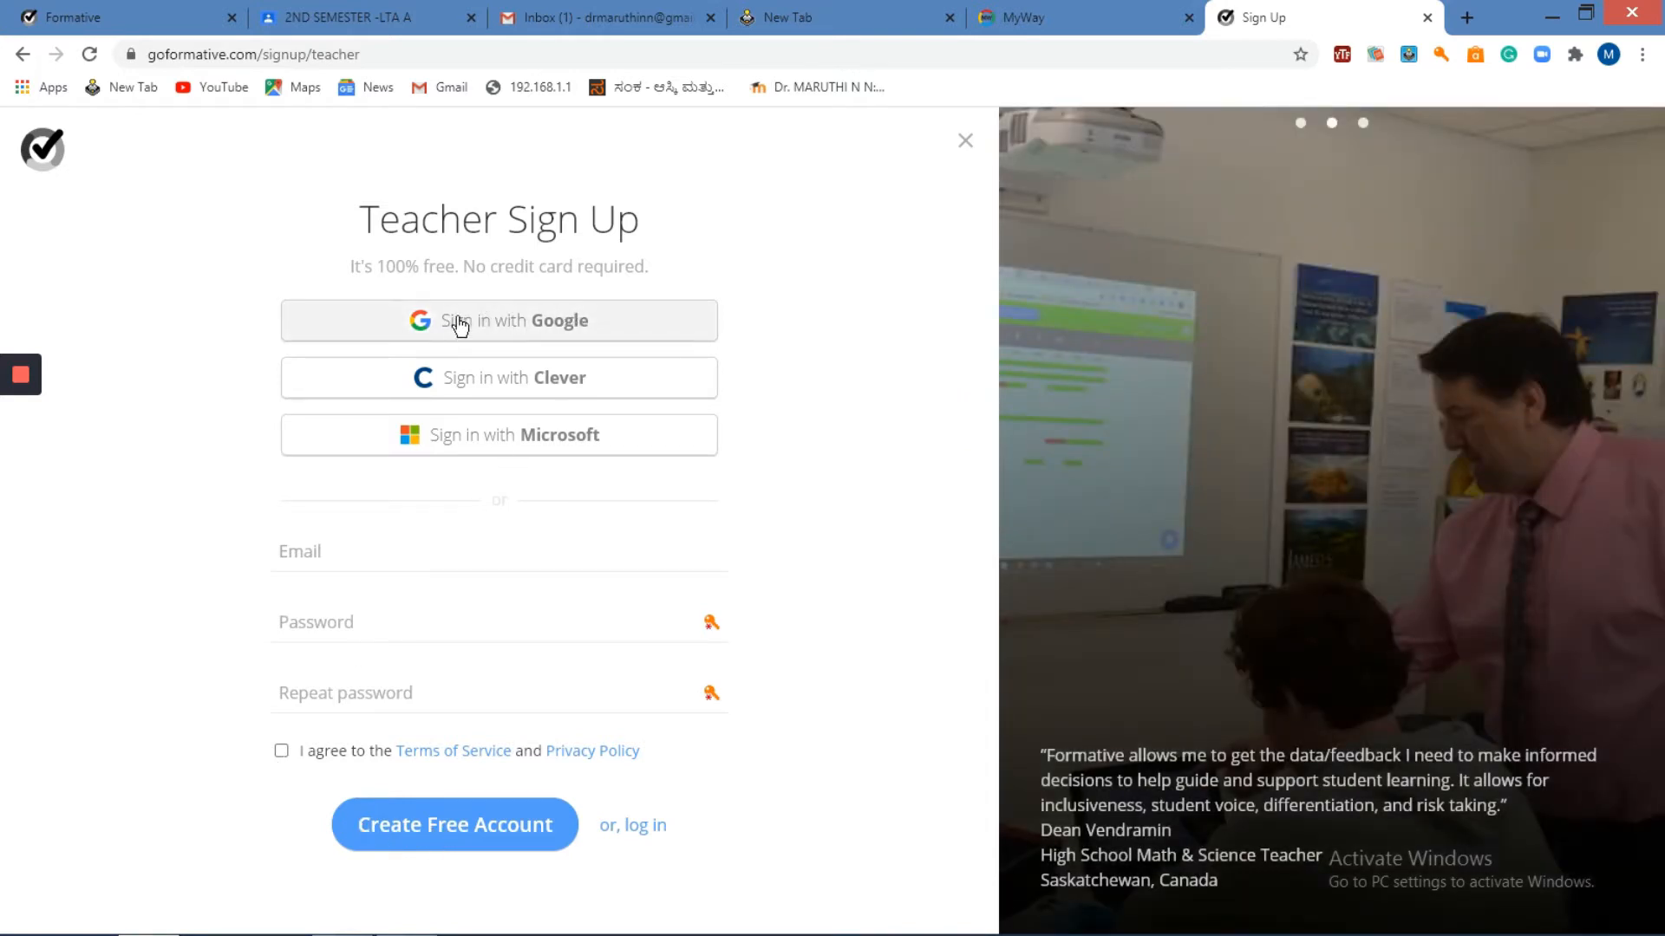
left_click(507, 322)
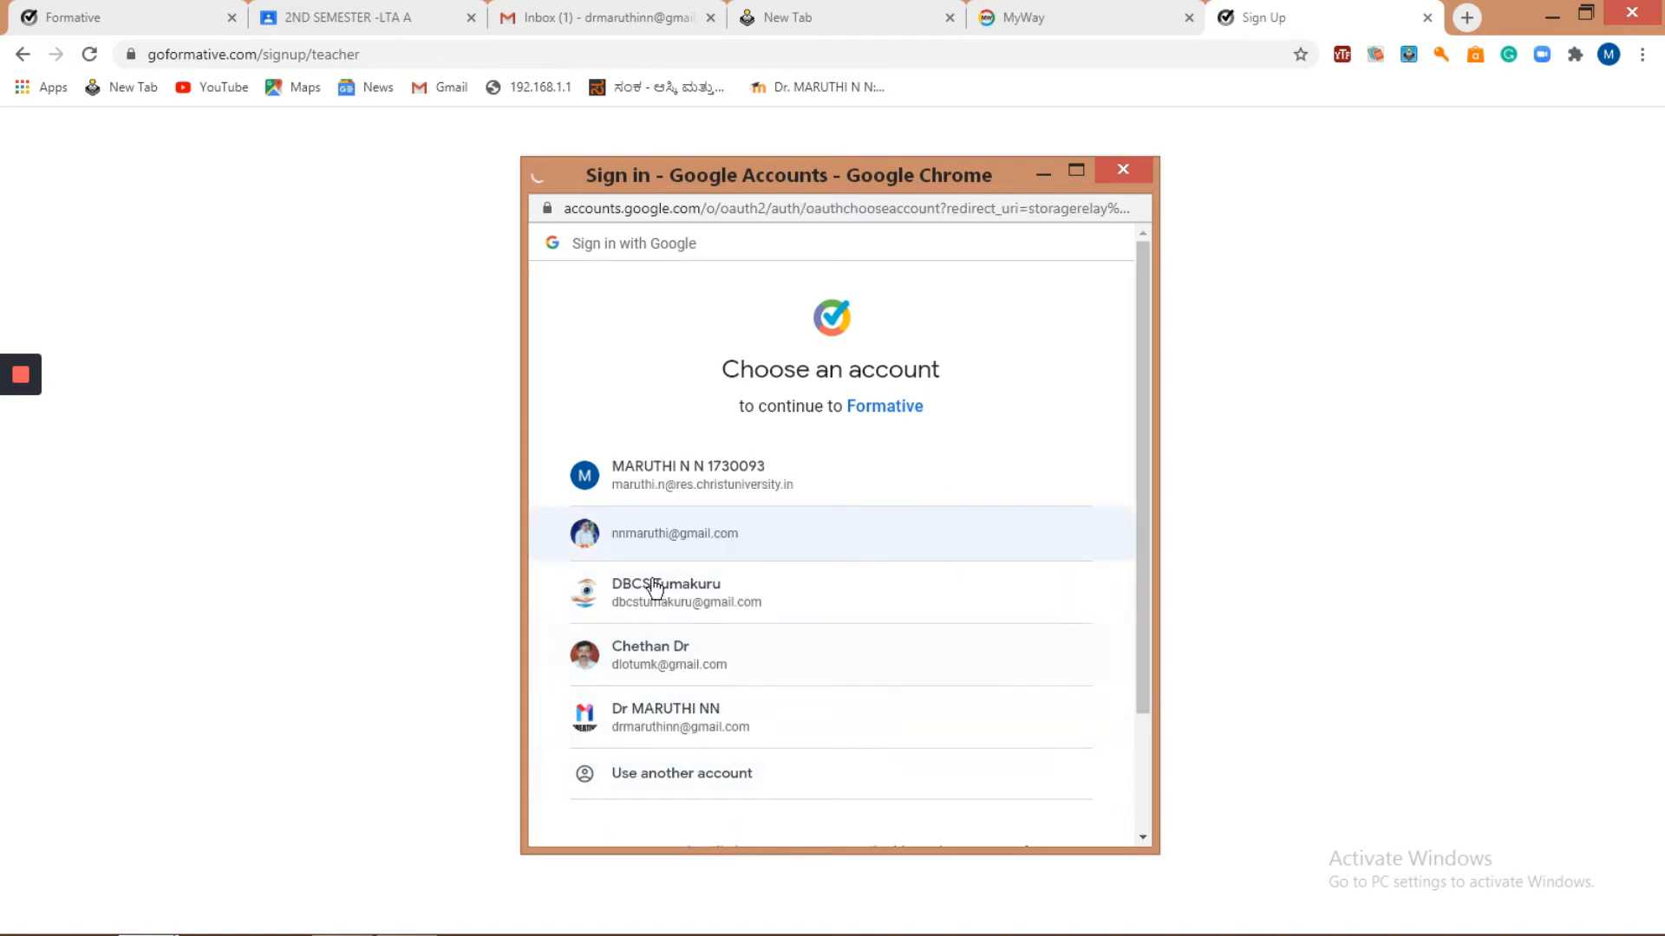
left_click(708, 725)
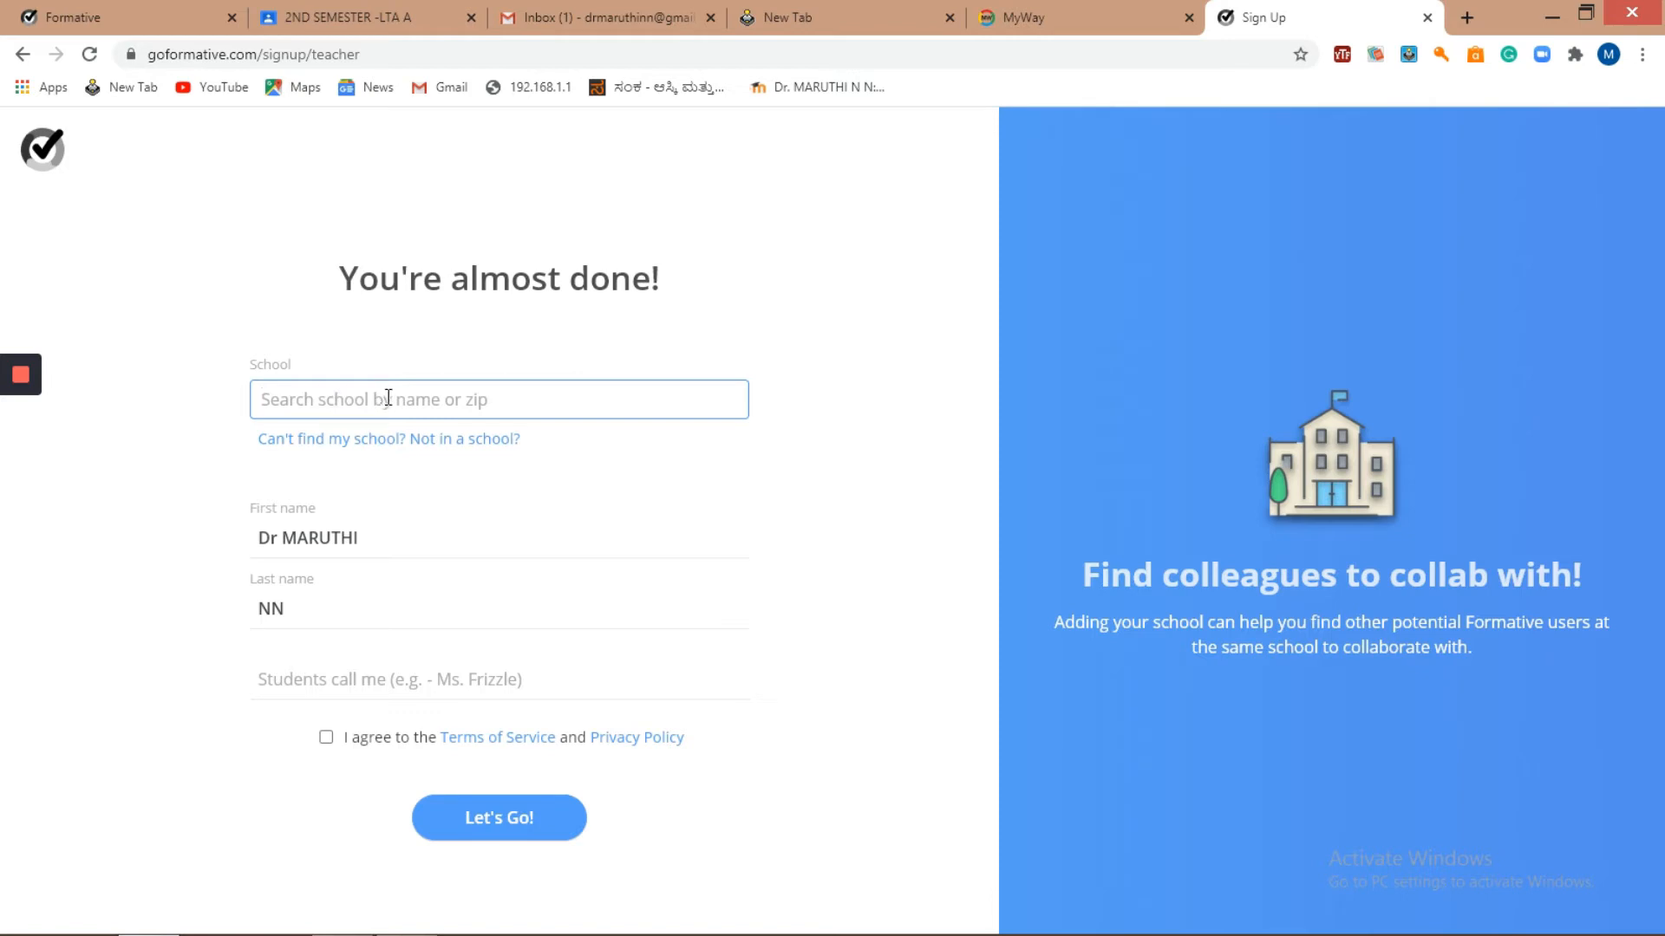
- Complete the sign-up profile with a manually entered school SSCE in TUMKUR, KARNATAKA, and accept the terms of service
left_click(469, 440)
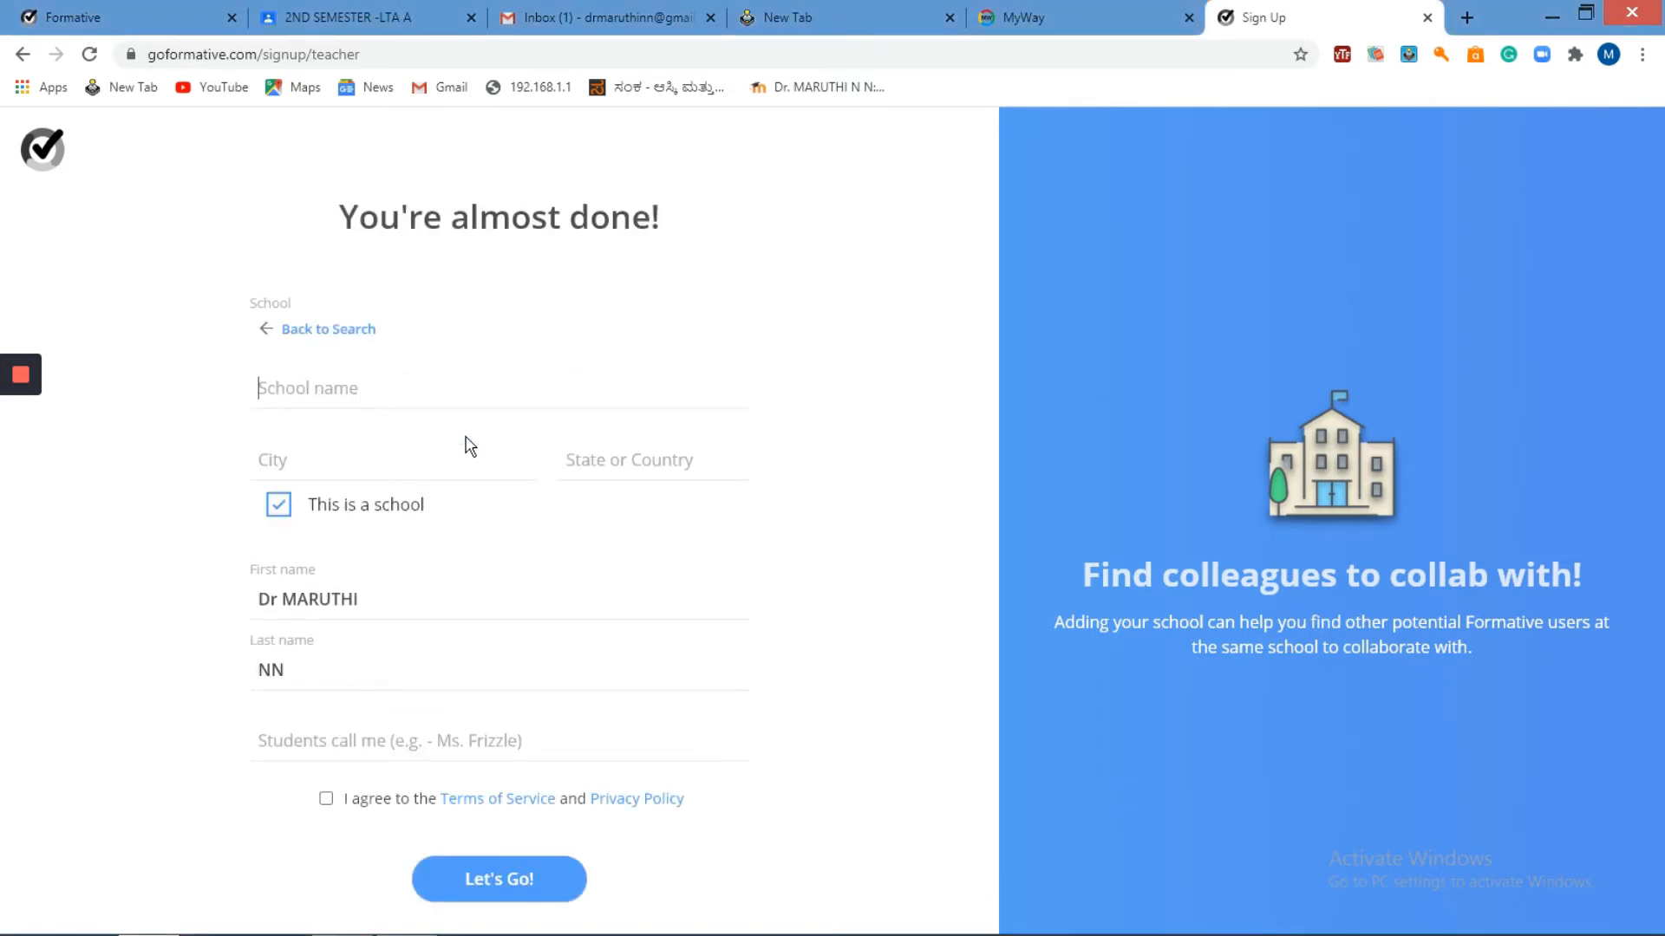
left_click(377, 387)
type("SSCE")
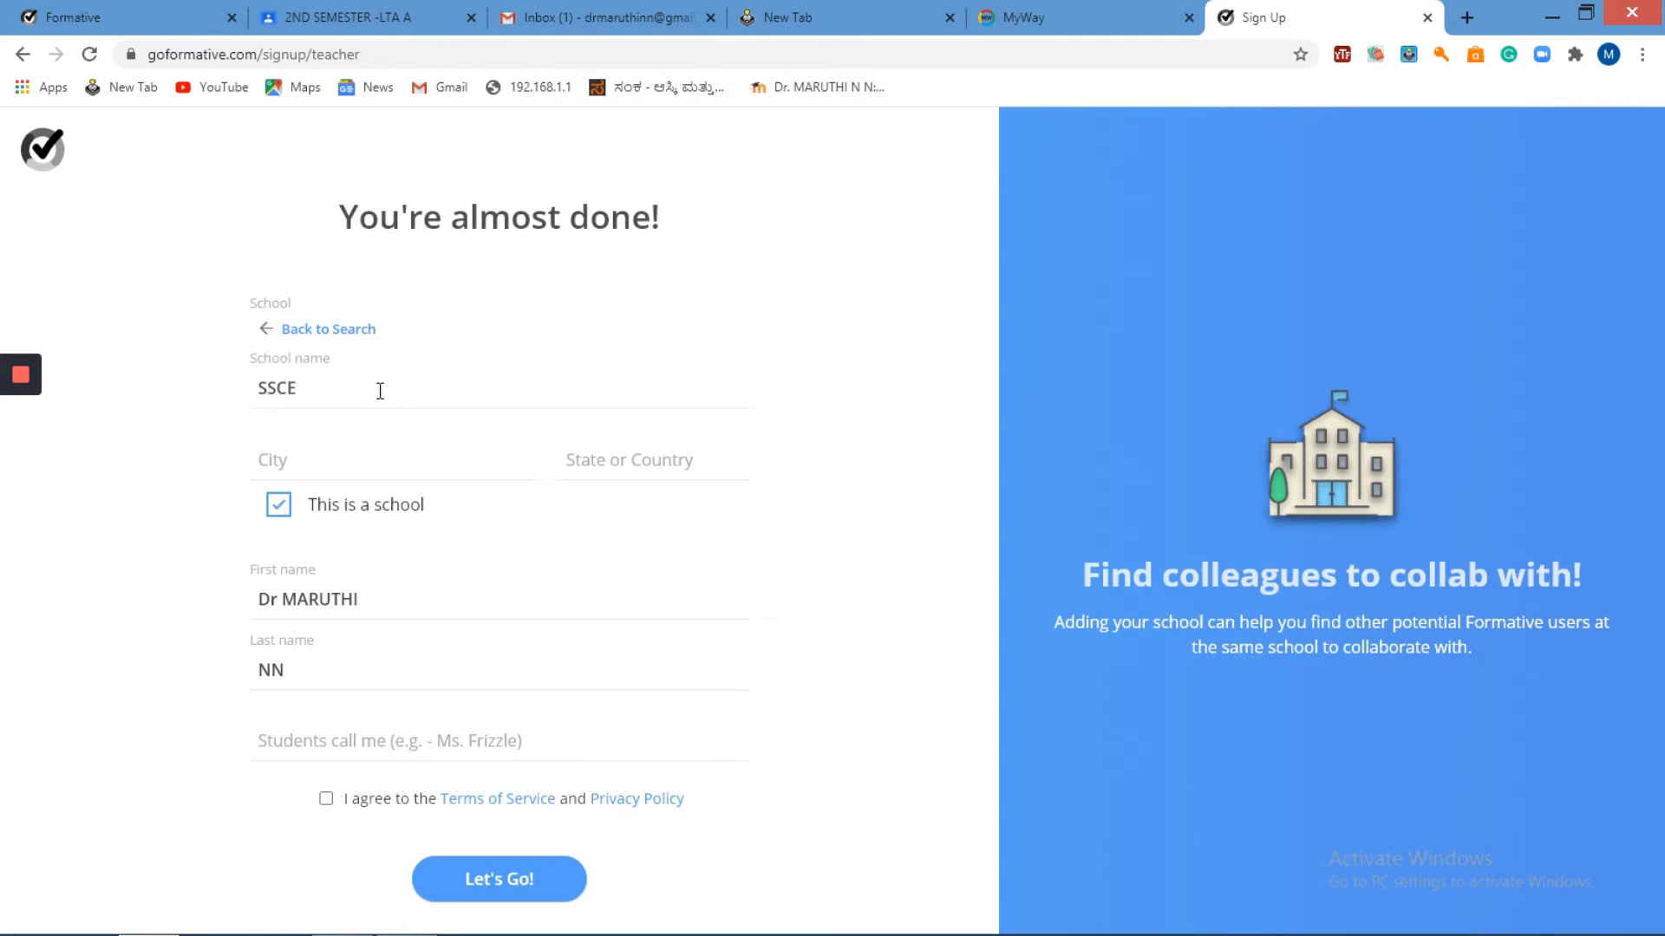
left_click(365, 475)
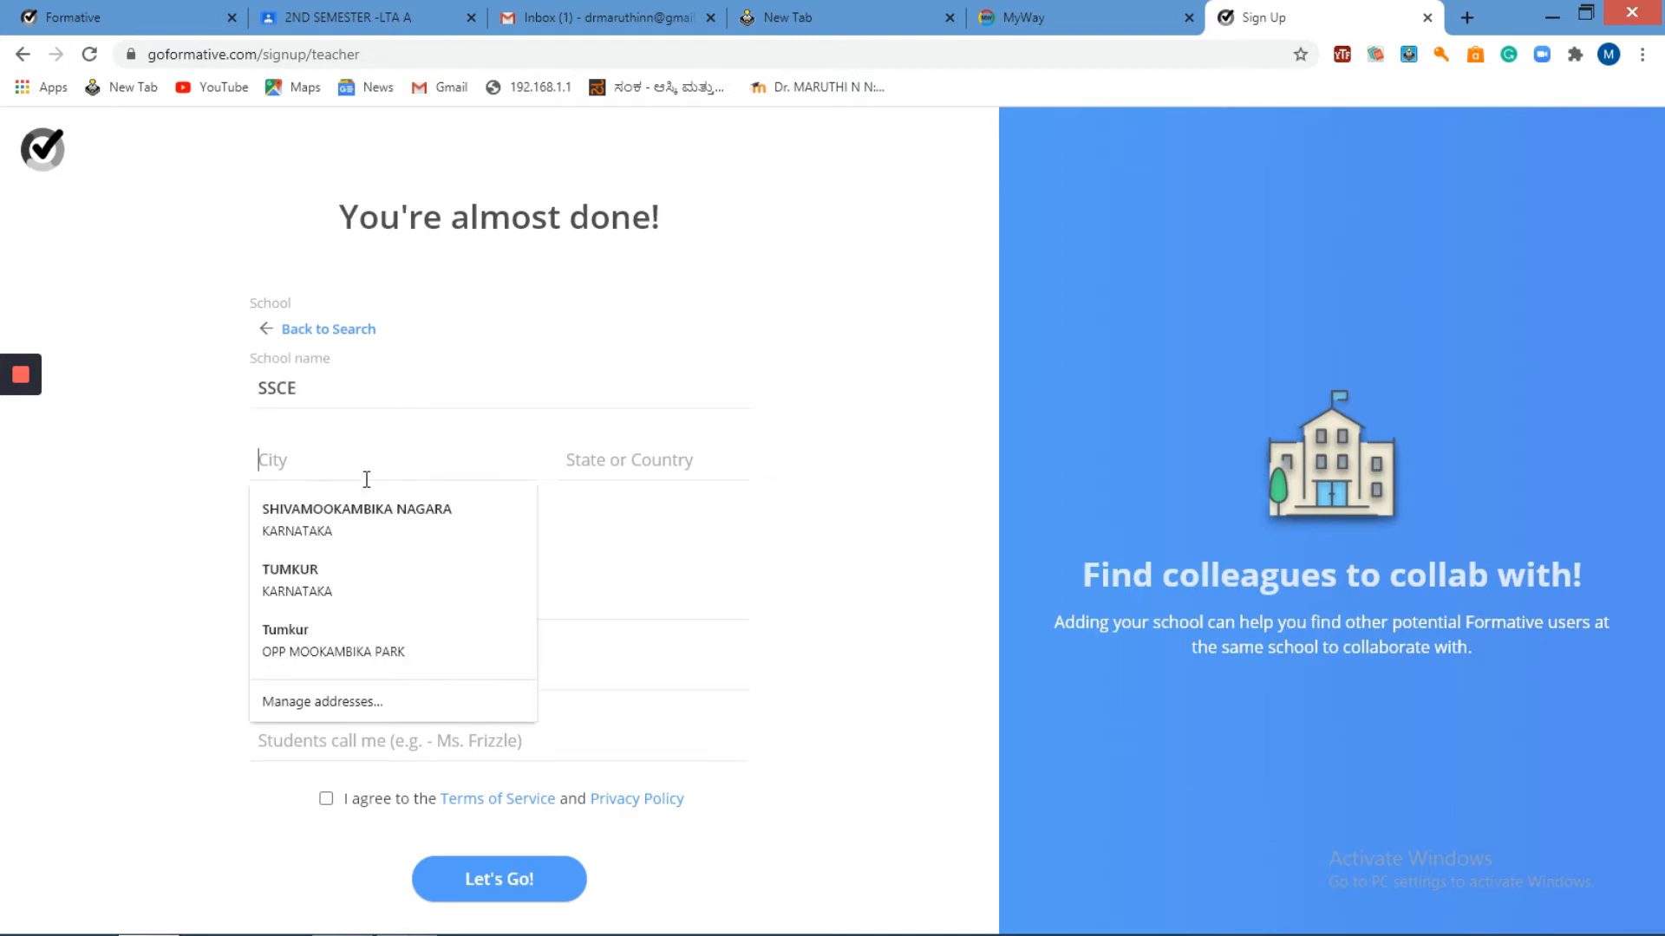
left_click(385, 586)
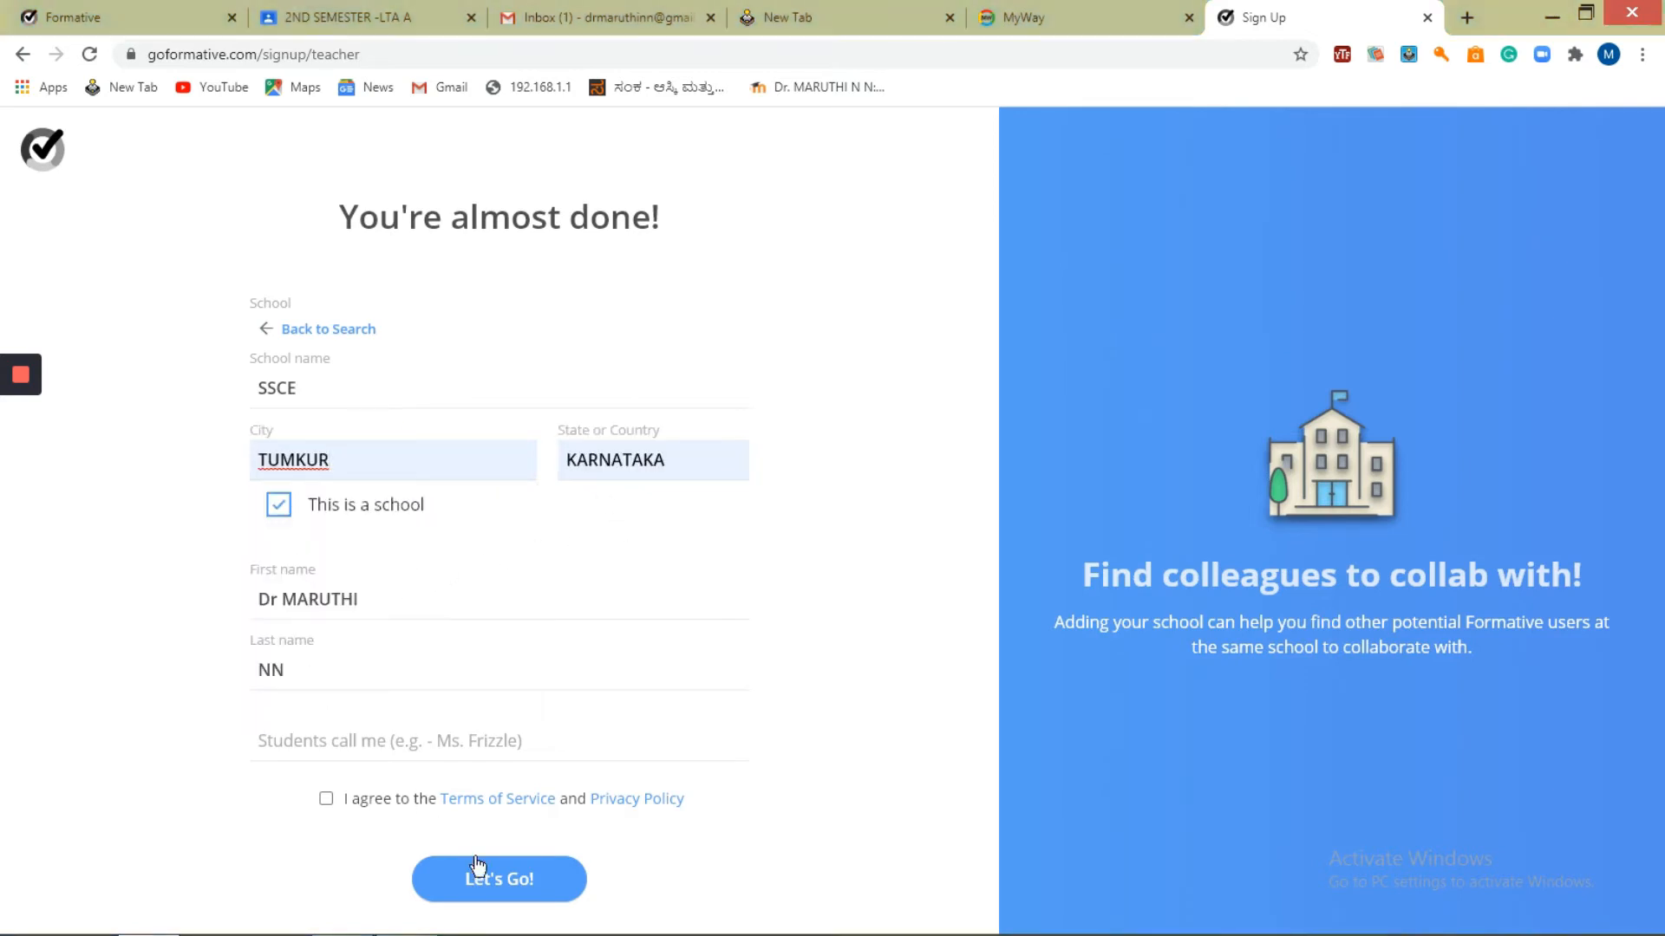
left_click(494, 876)
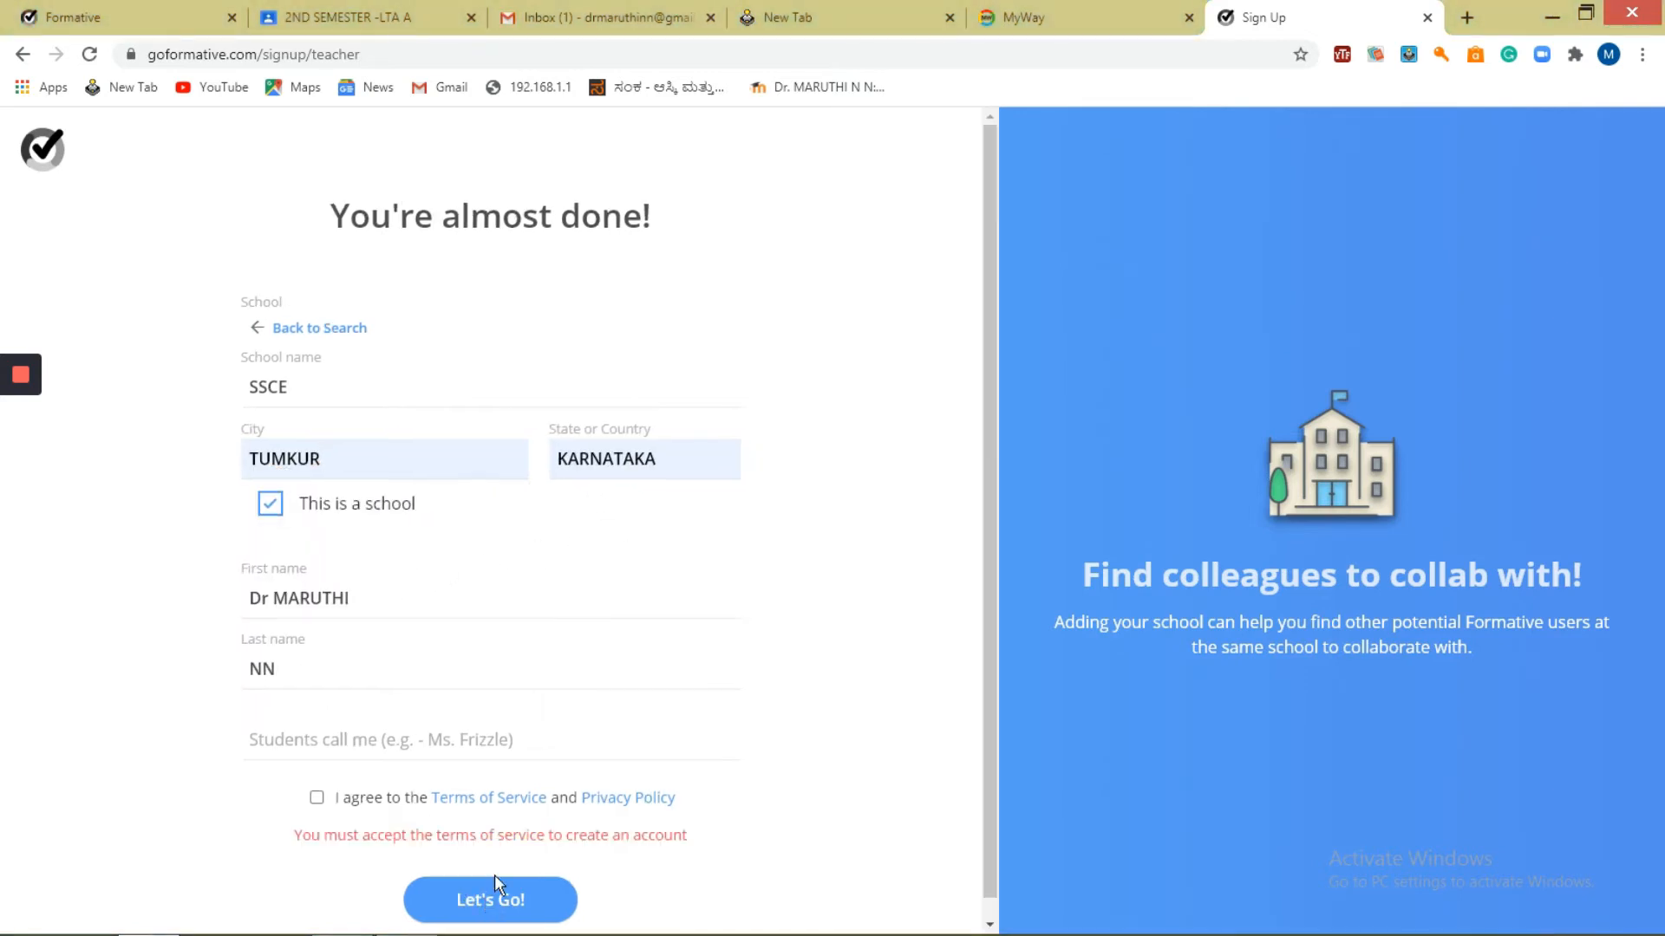
left_click(316, 797)
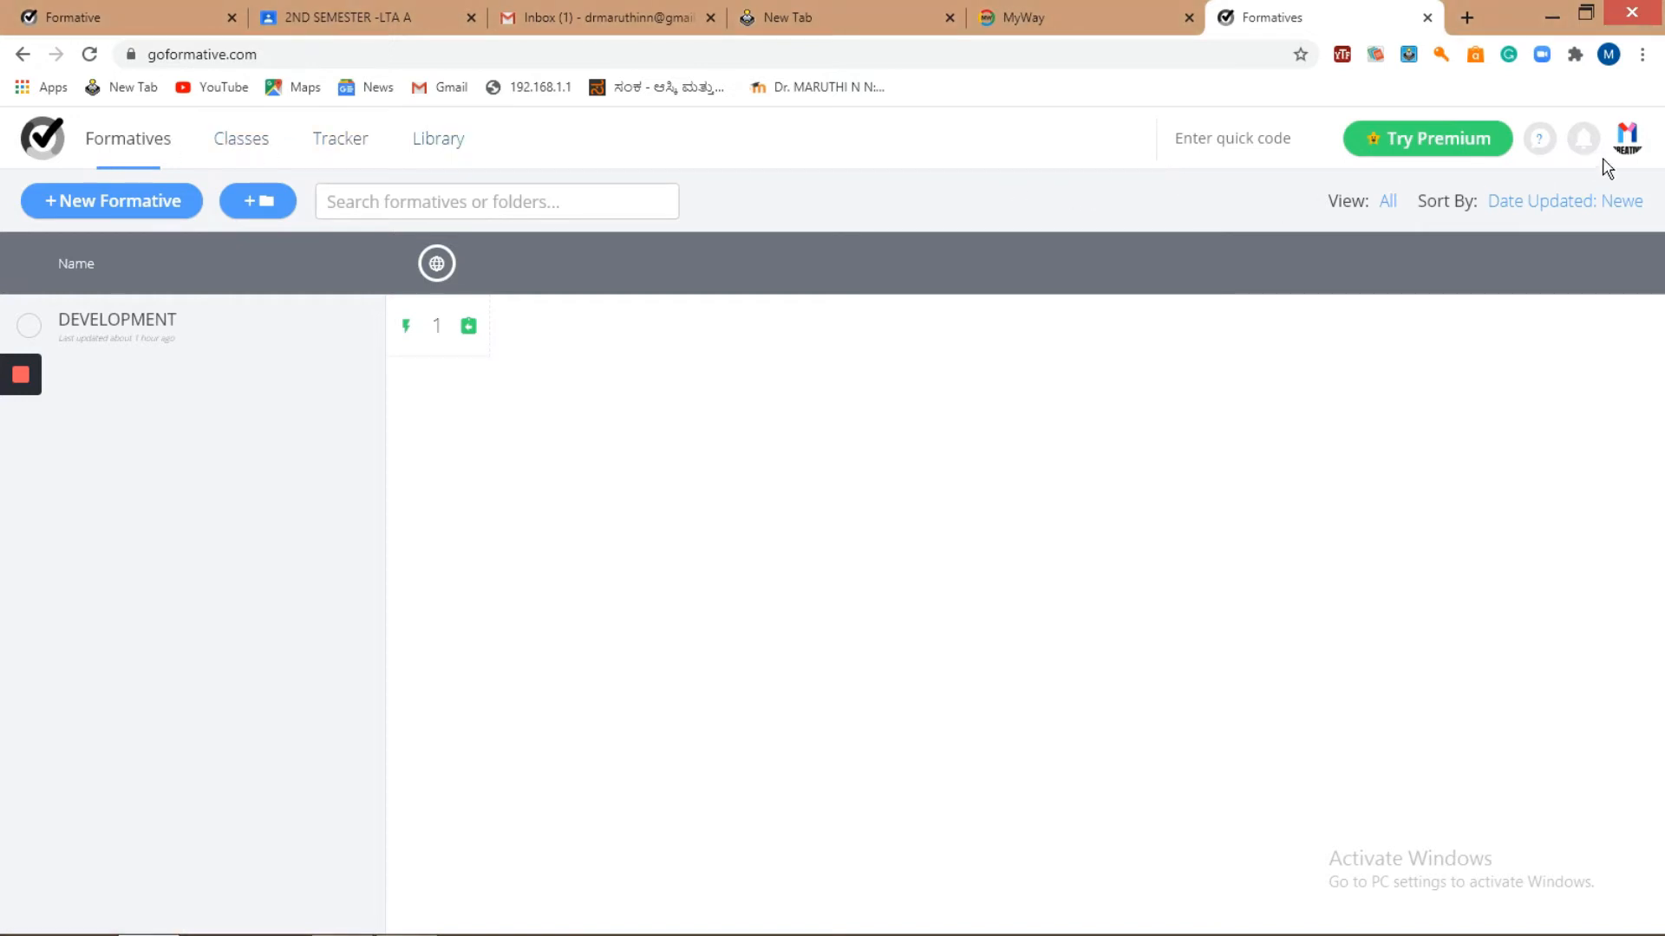
left_click(1626, 144)
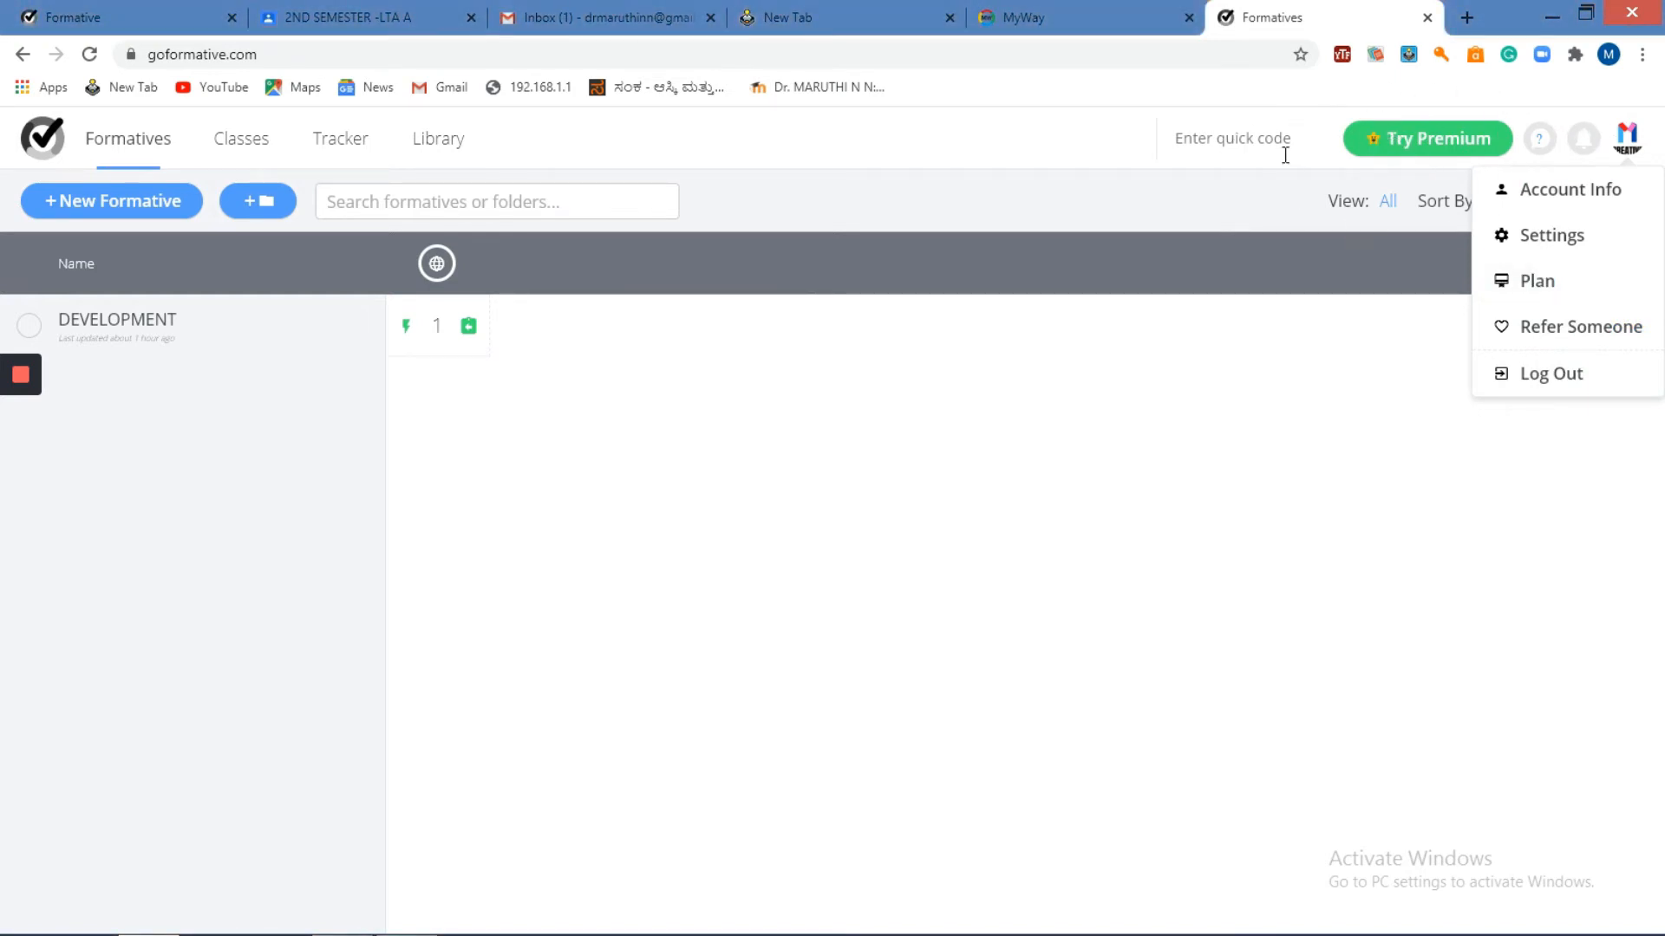
left_click(1194, 210)
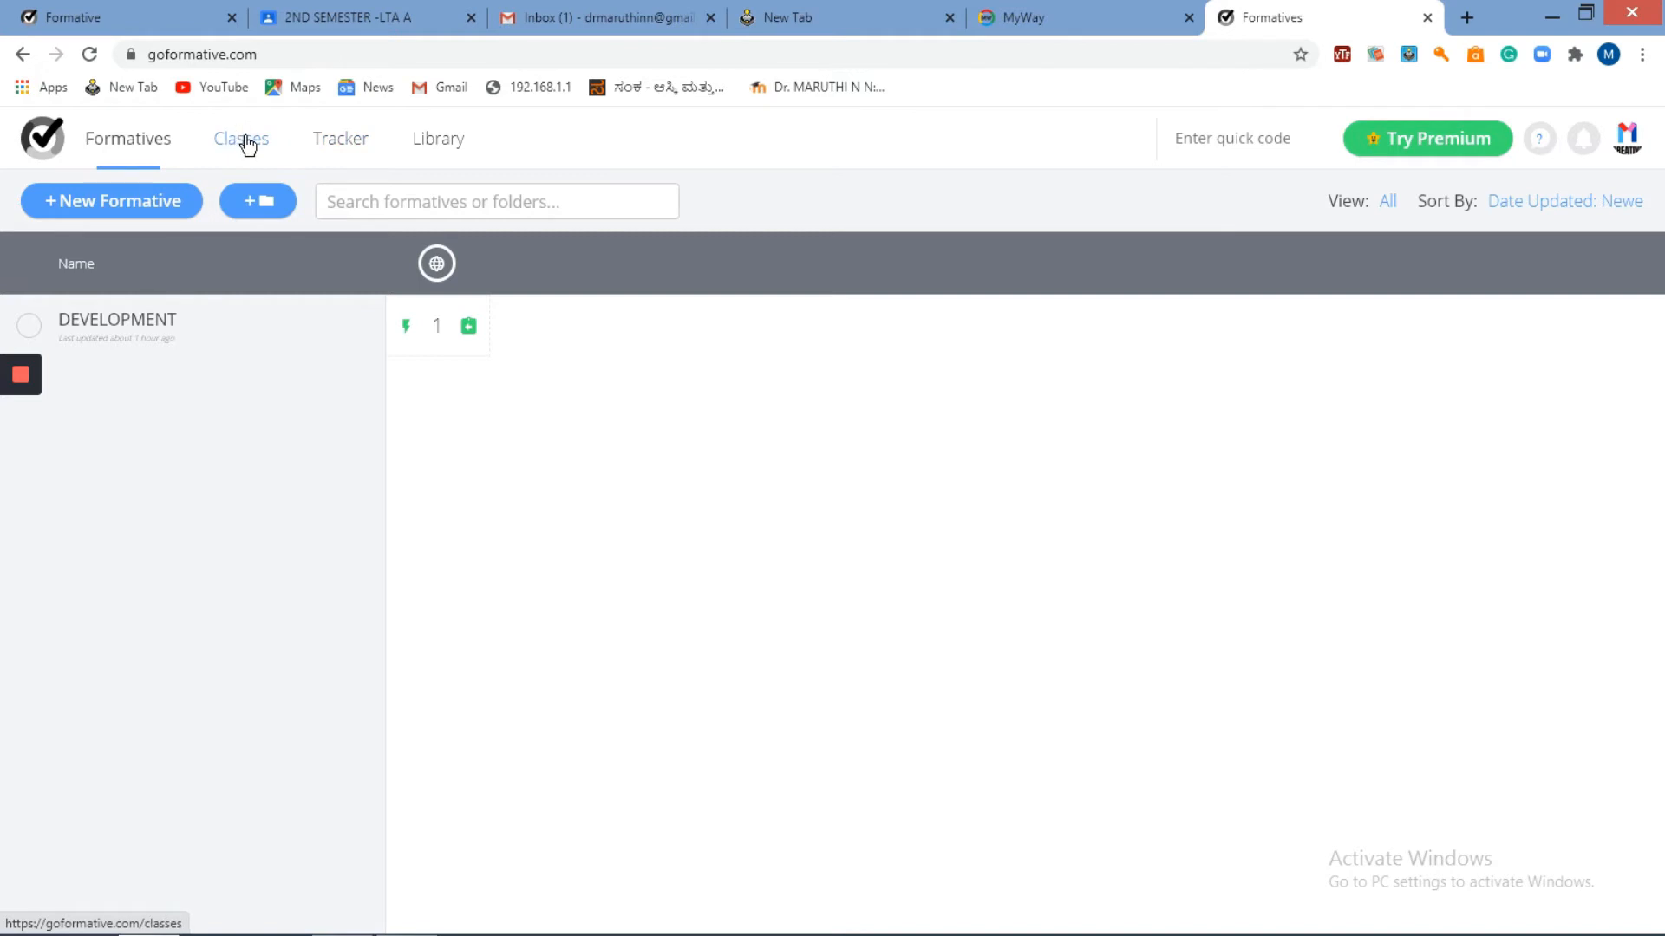
left_click(247, 143)
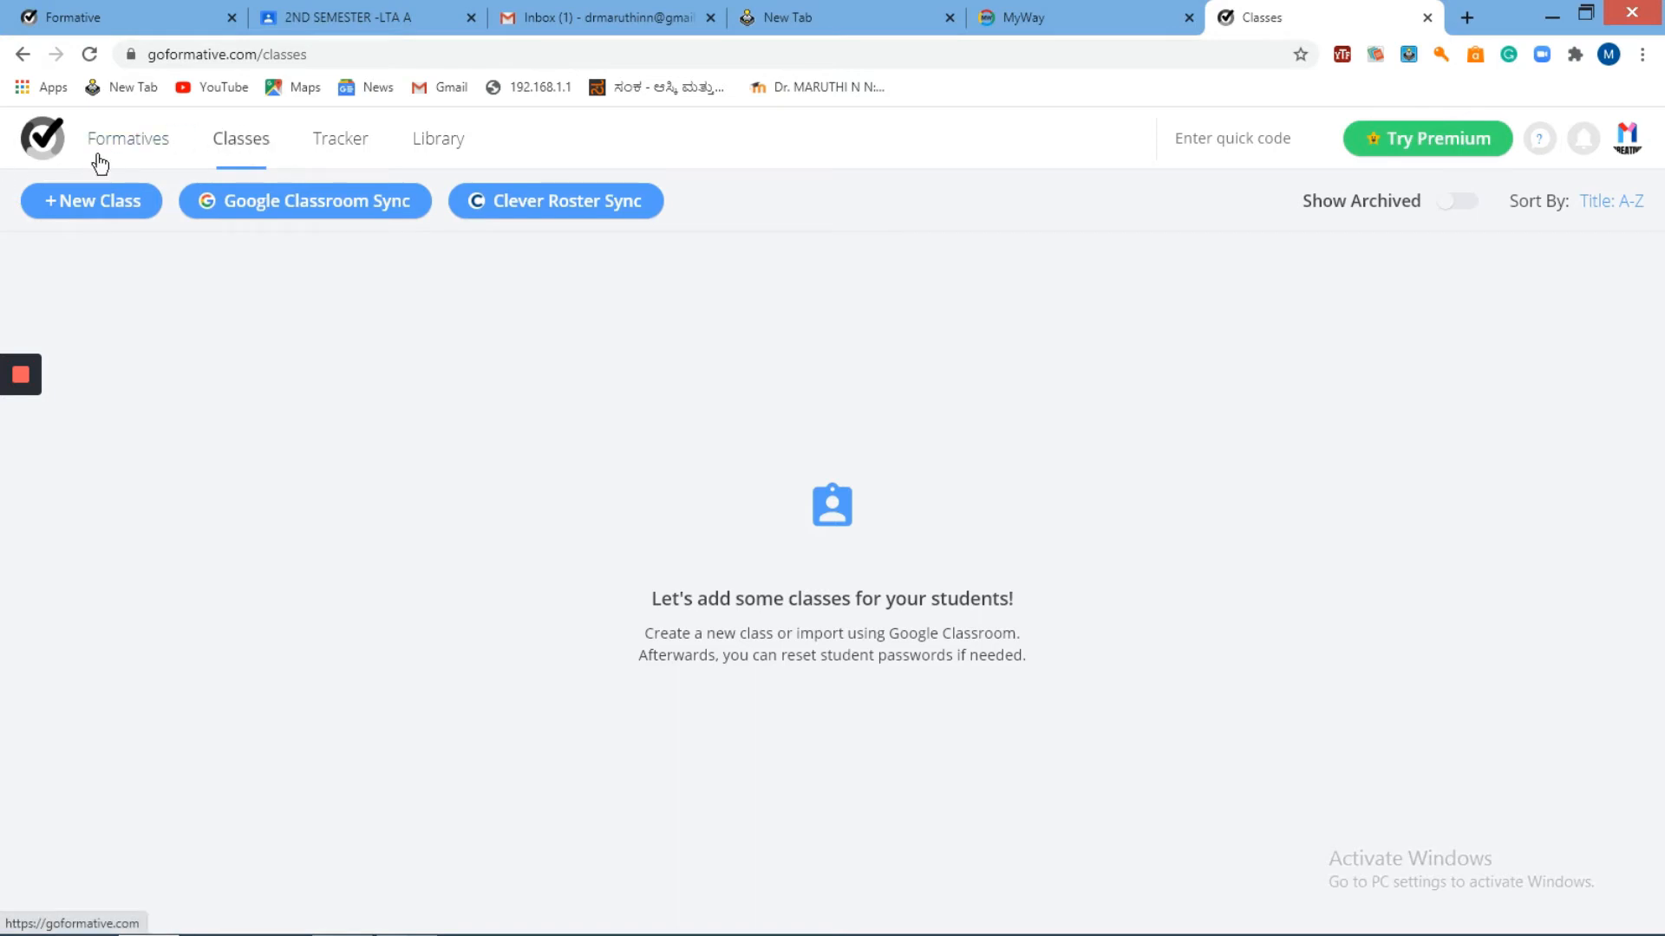
left_click(144, 149)
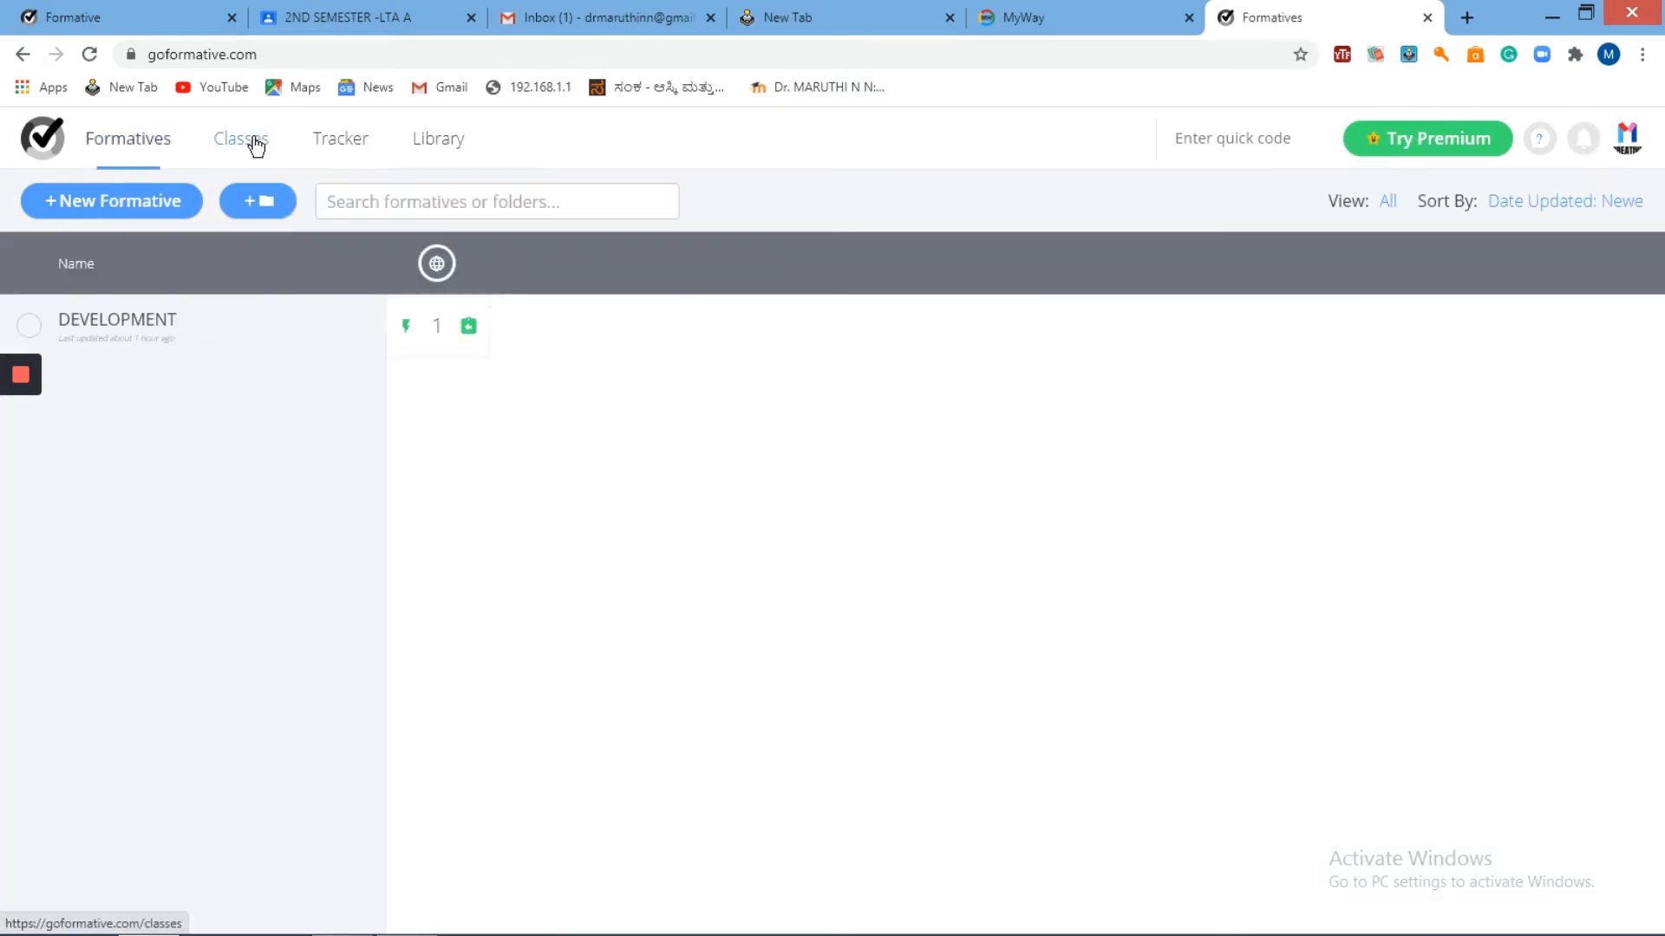
mouse_move(28, 551)
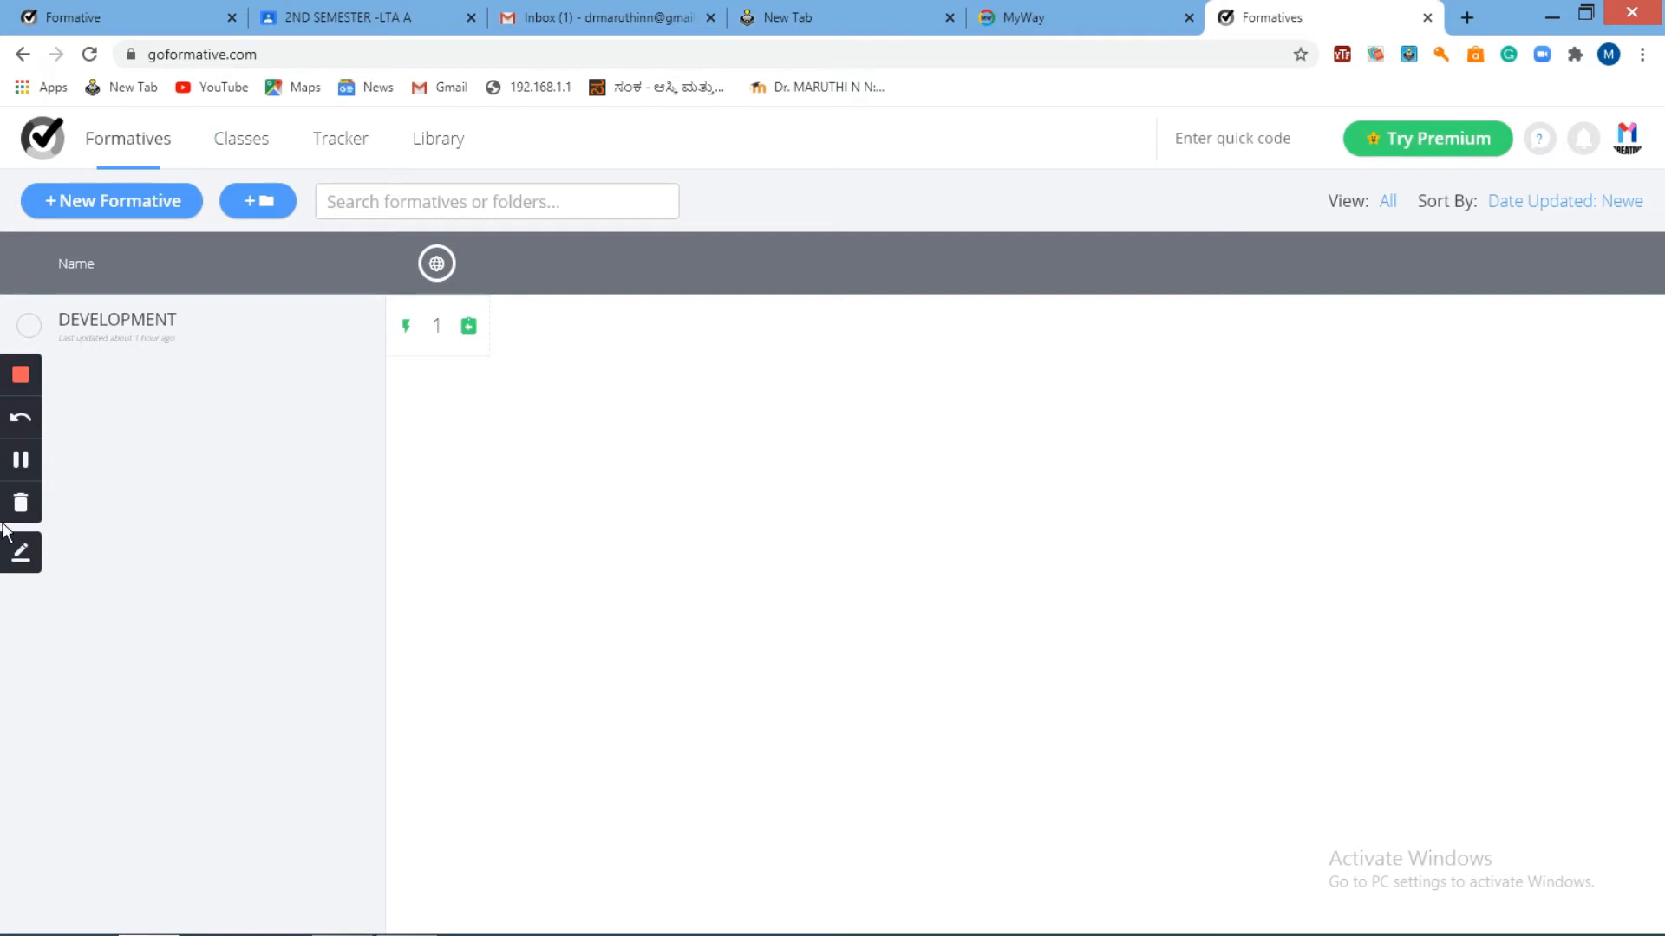
left_click(19, 552)
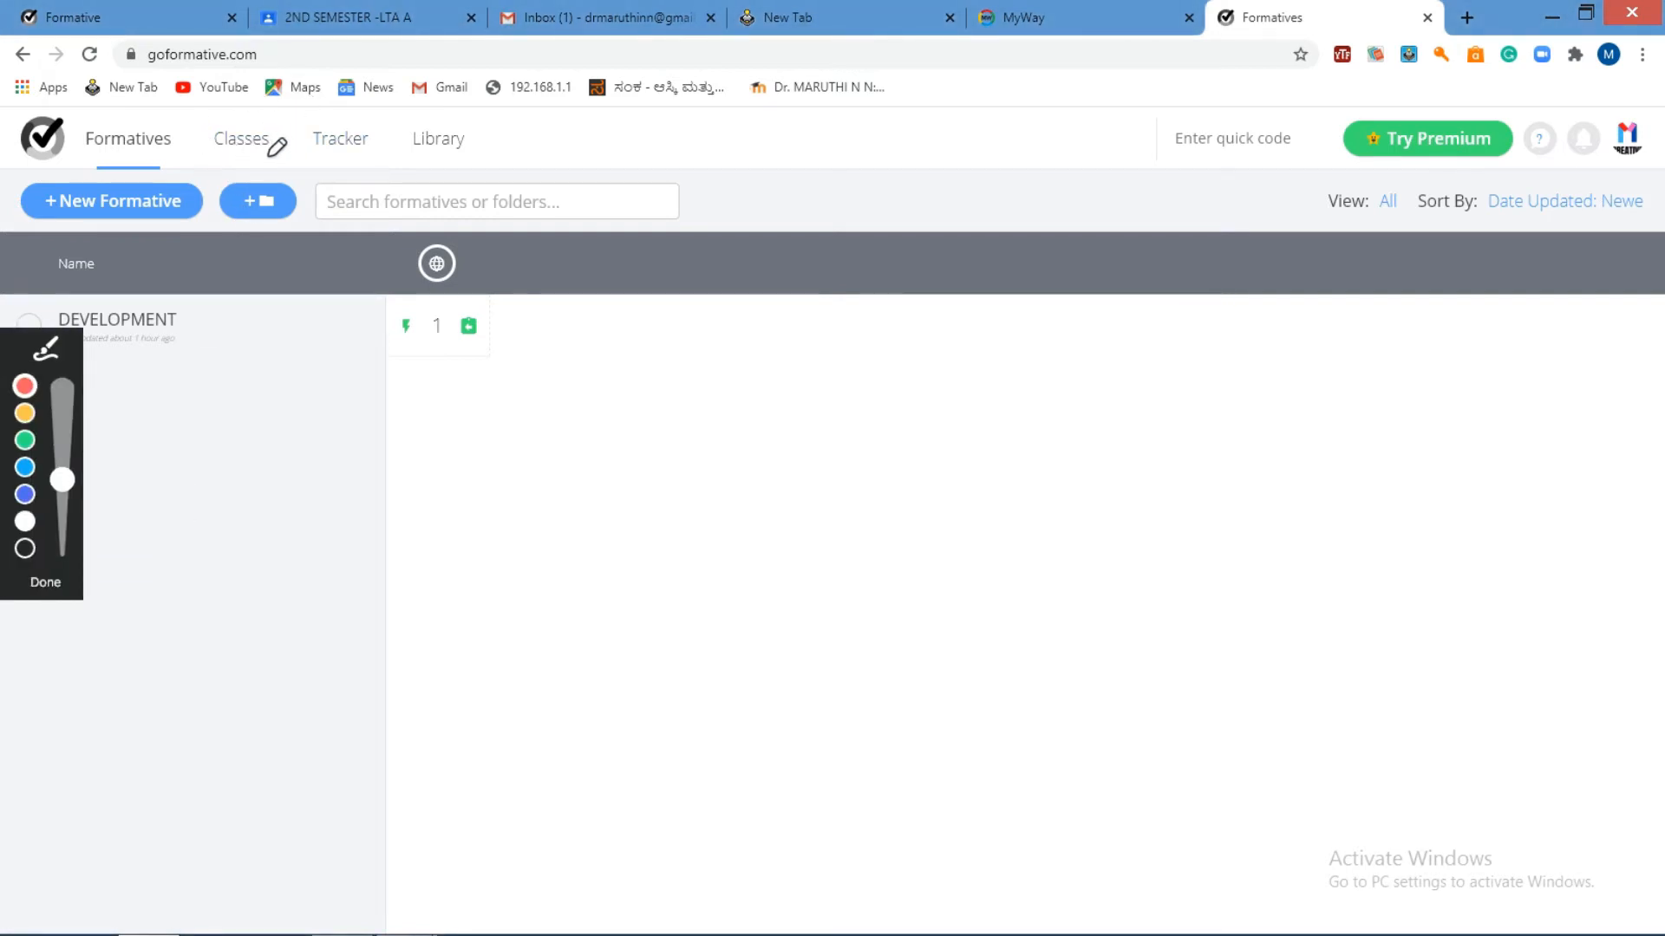
mouse_move(301, 128)
left_mouse_down()
mouse_move(260, 111)
mouse_move(223, 122)
mouse_move(205, 160)
mouse_move(308, 122)
left_mouse_up()
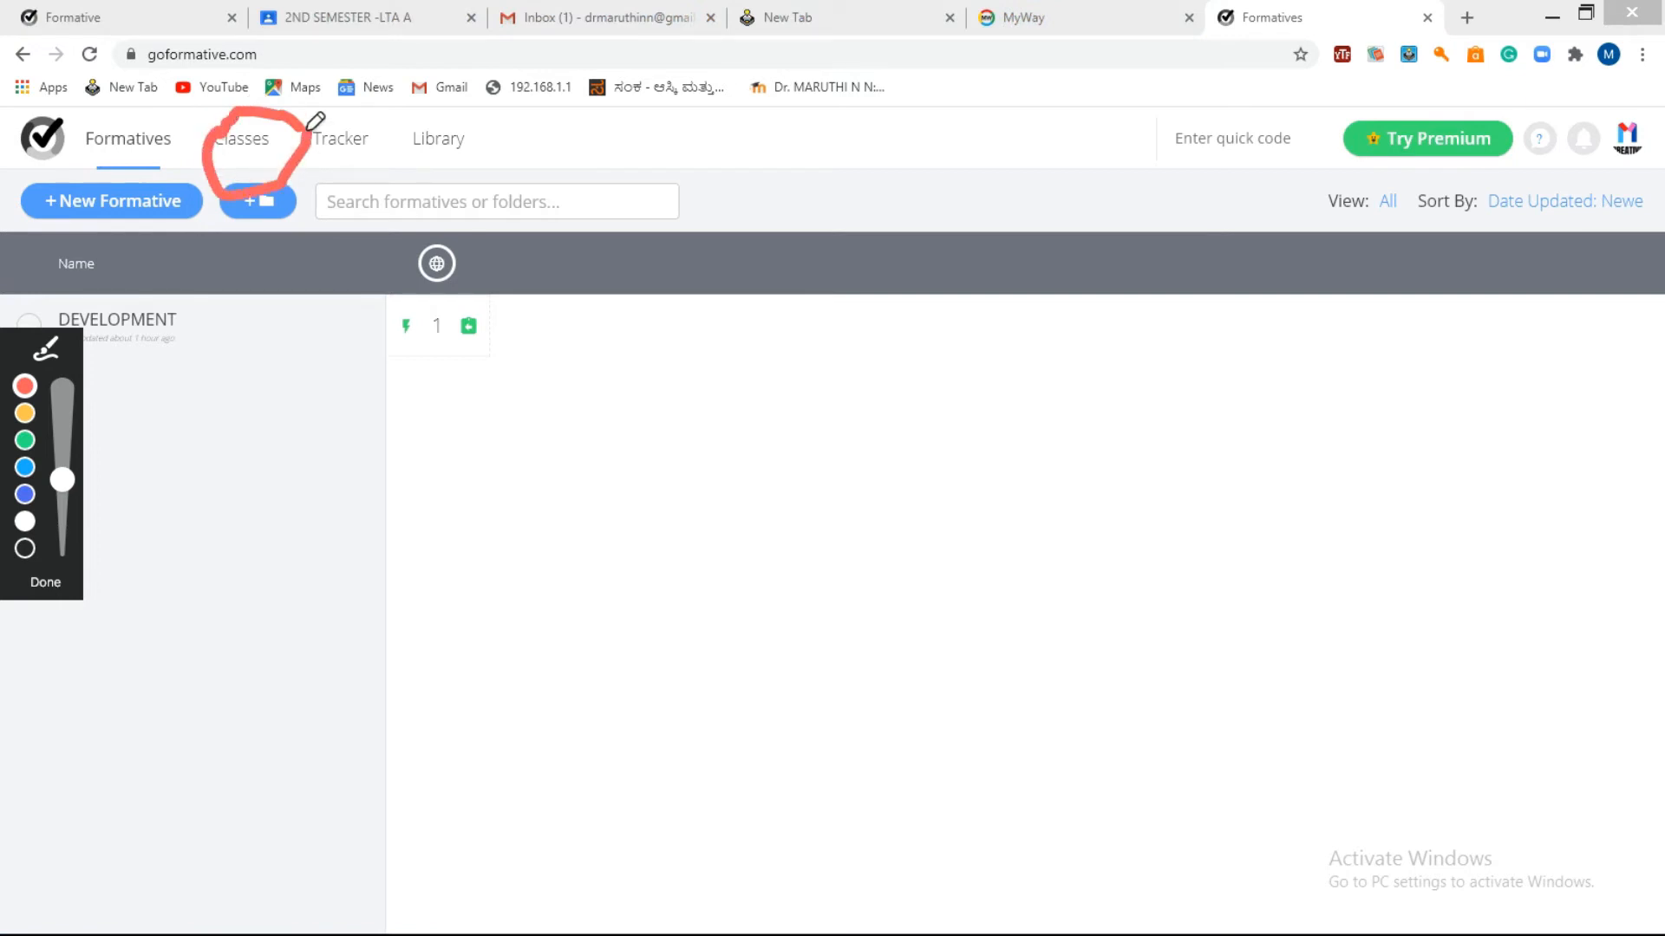
left_click(44, 587)
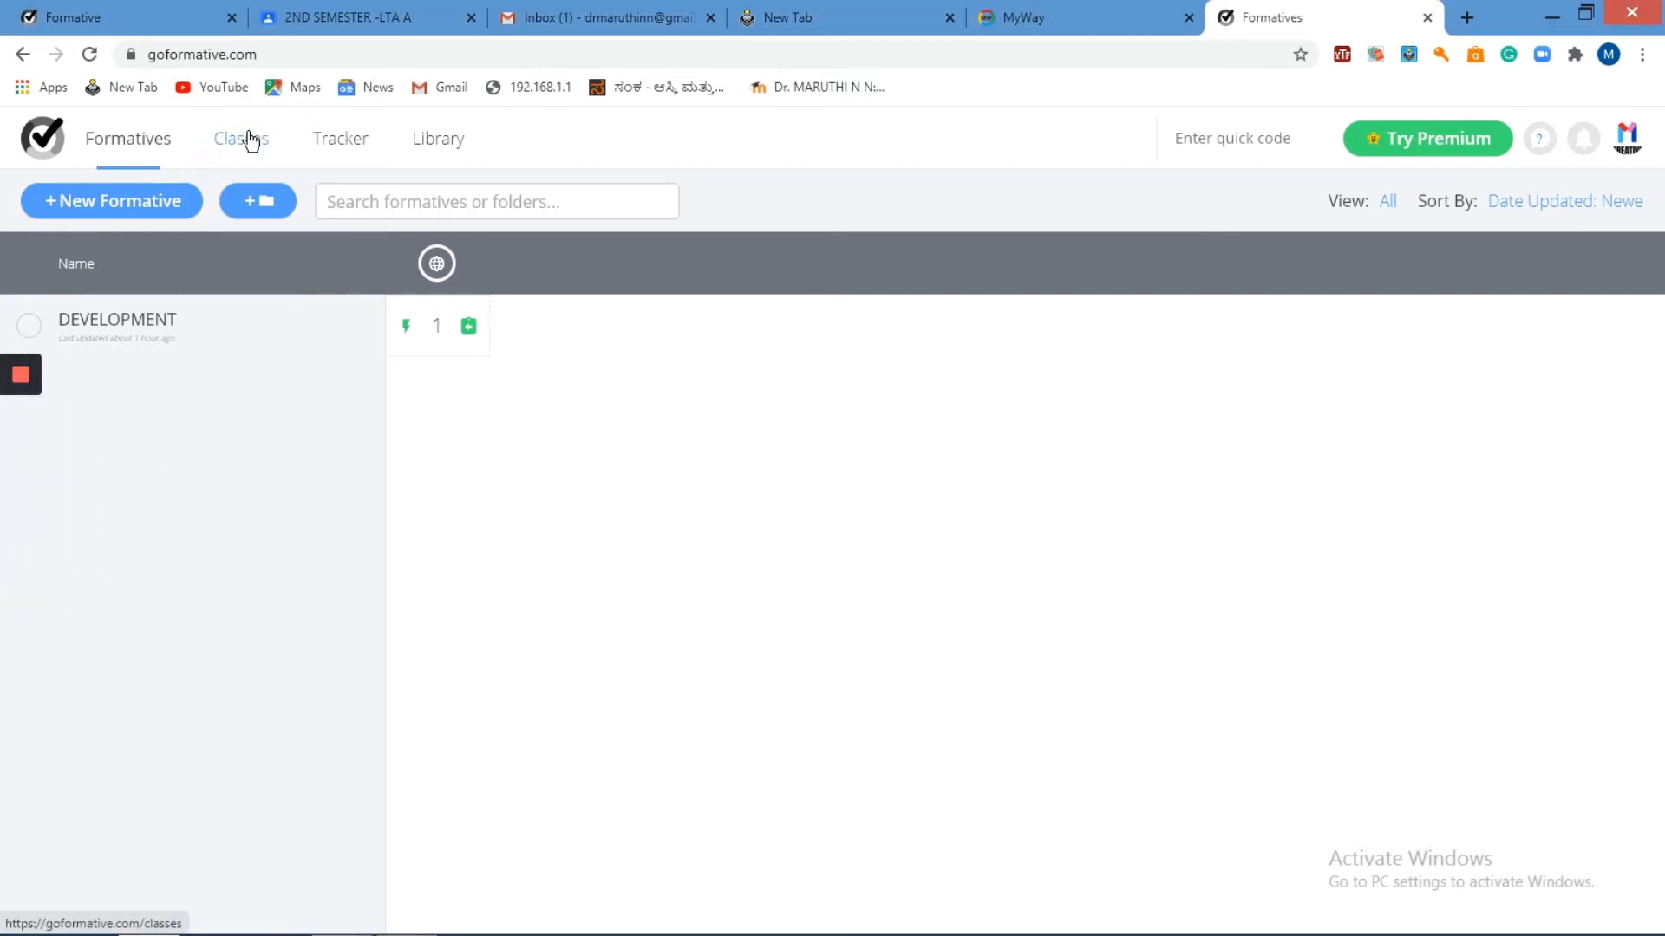
- Check the 2ND SEMESTER -LTA class in Google Classroom, then return to Formative and open its Classes page
left_click(251, 142)
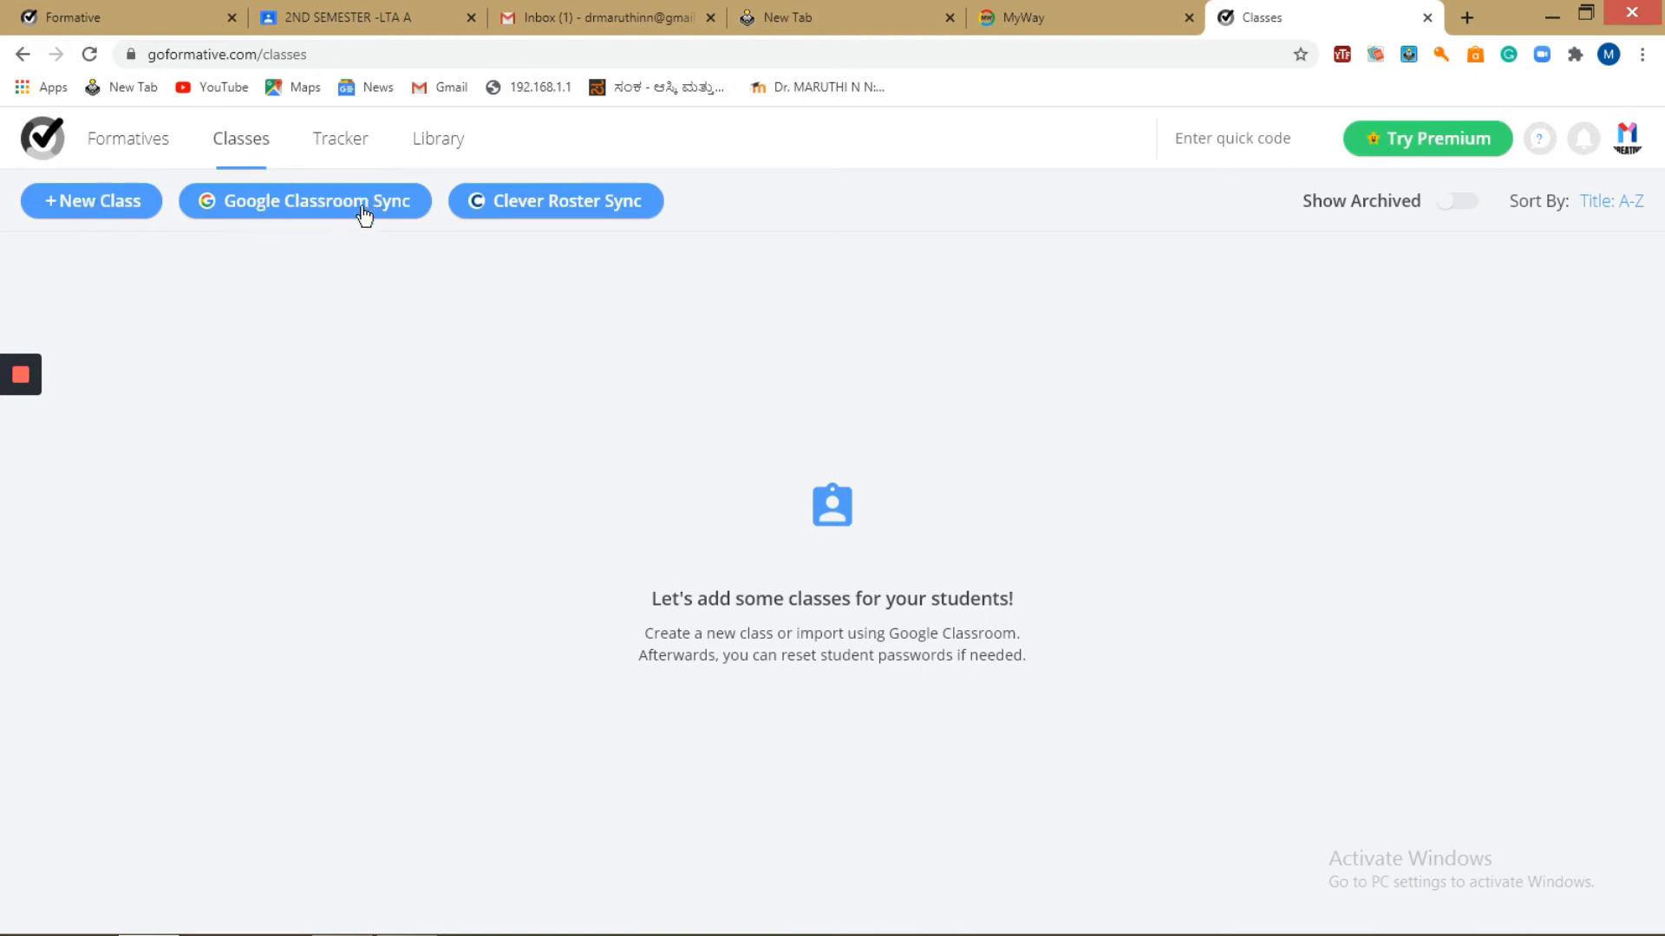
left_click(321, 12)
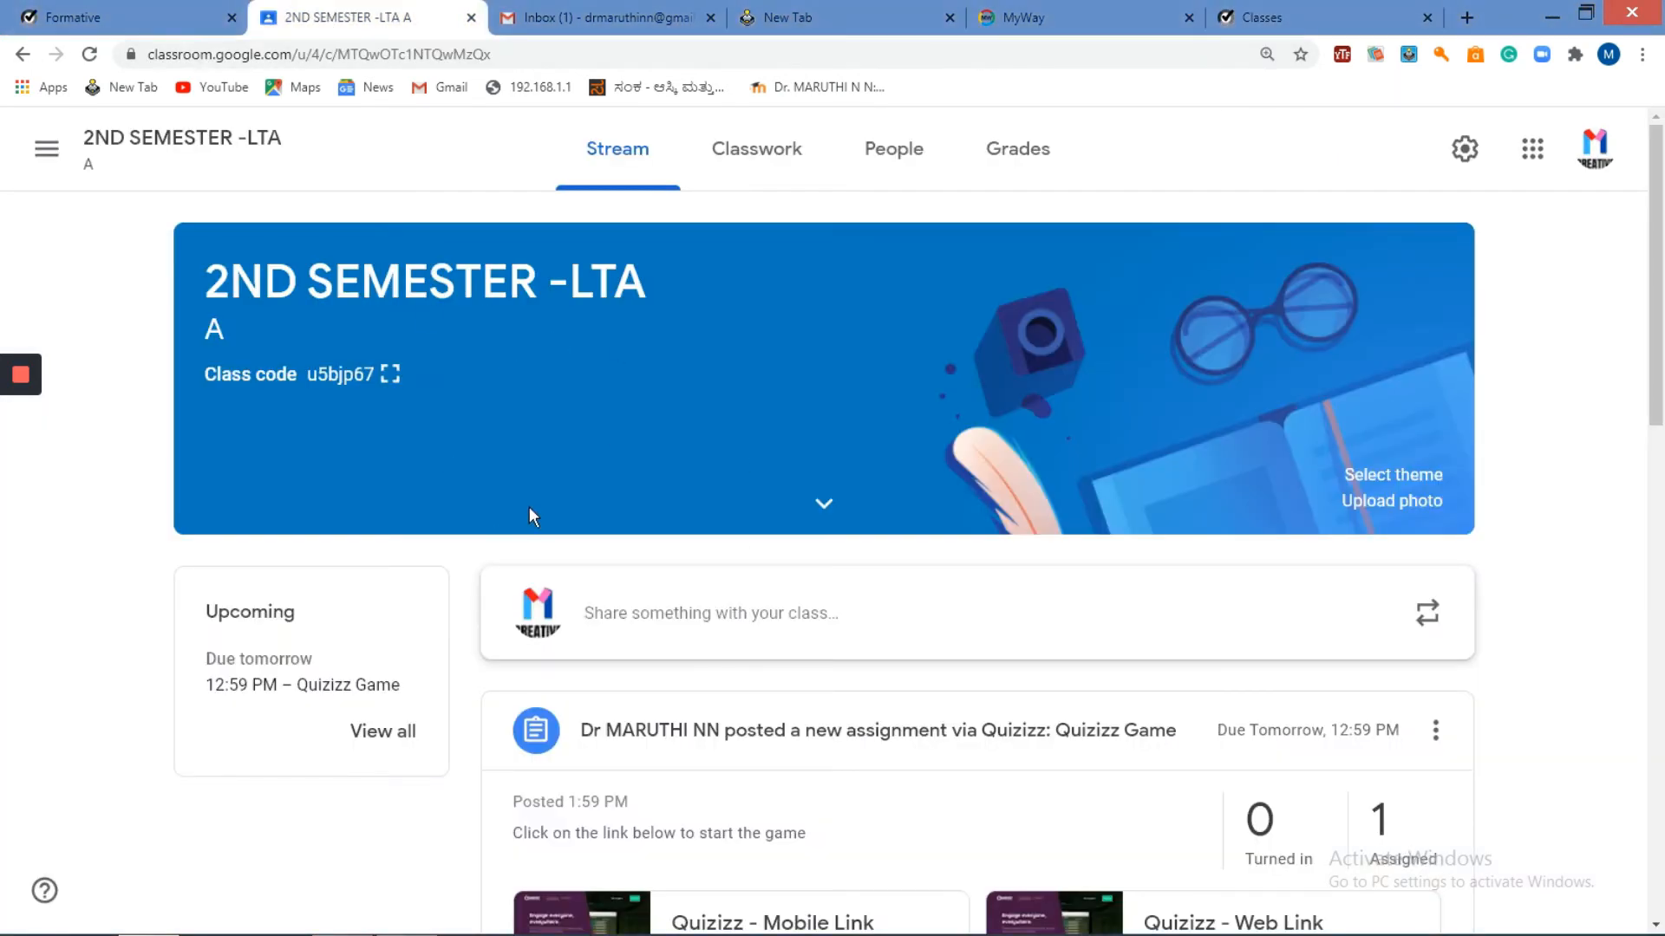
left_click(146, 12)
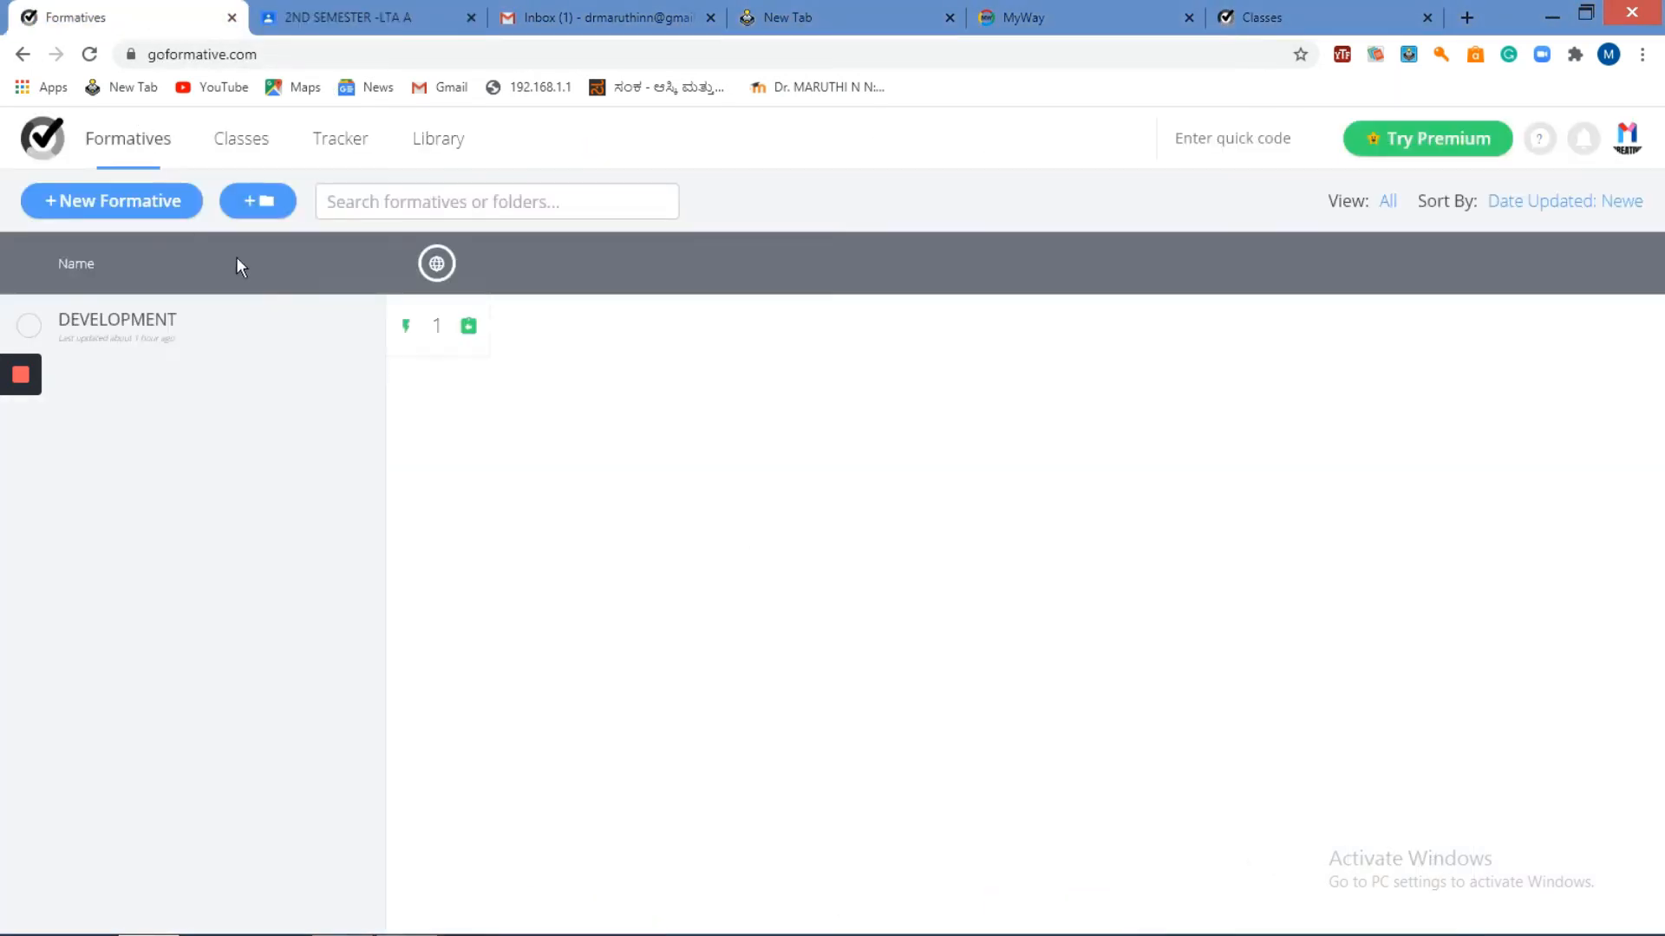
left_click(247, 143)
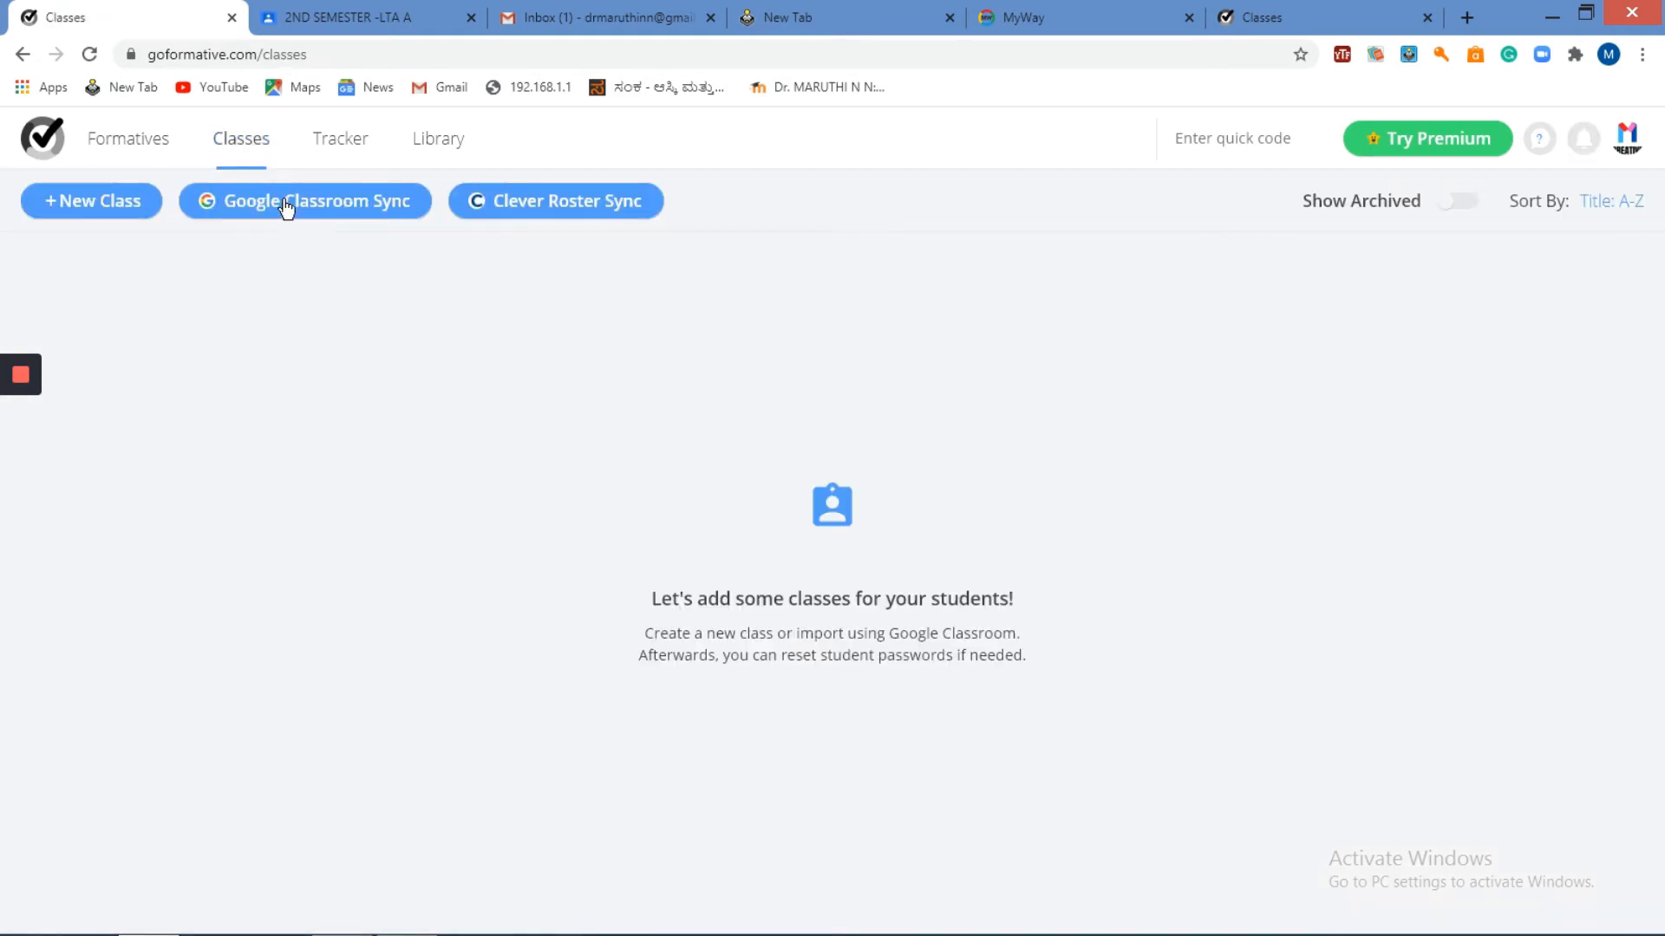
- Start a Google Classroom sync with the teacher's Google account and allow Formative to manage course work and grades
left_click(293, 211)
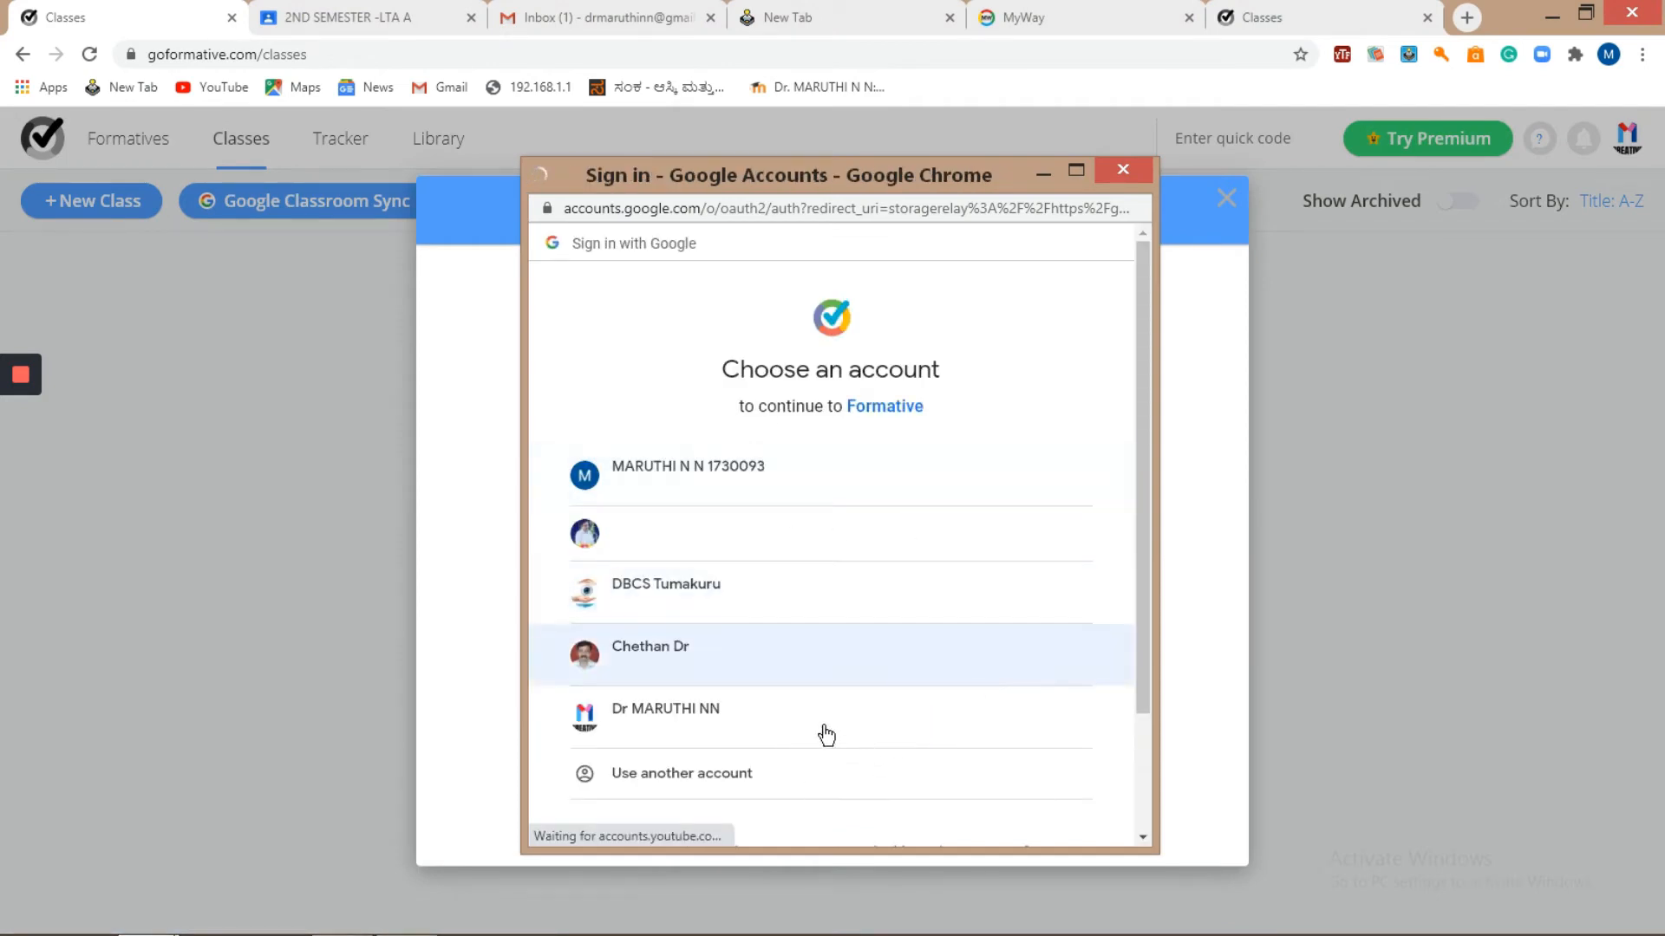
left_click(706, 720)
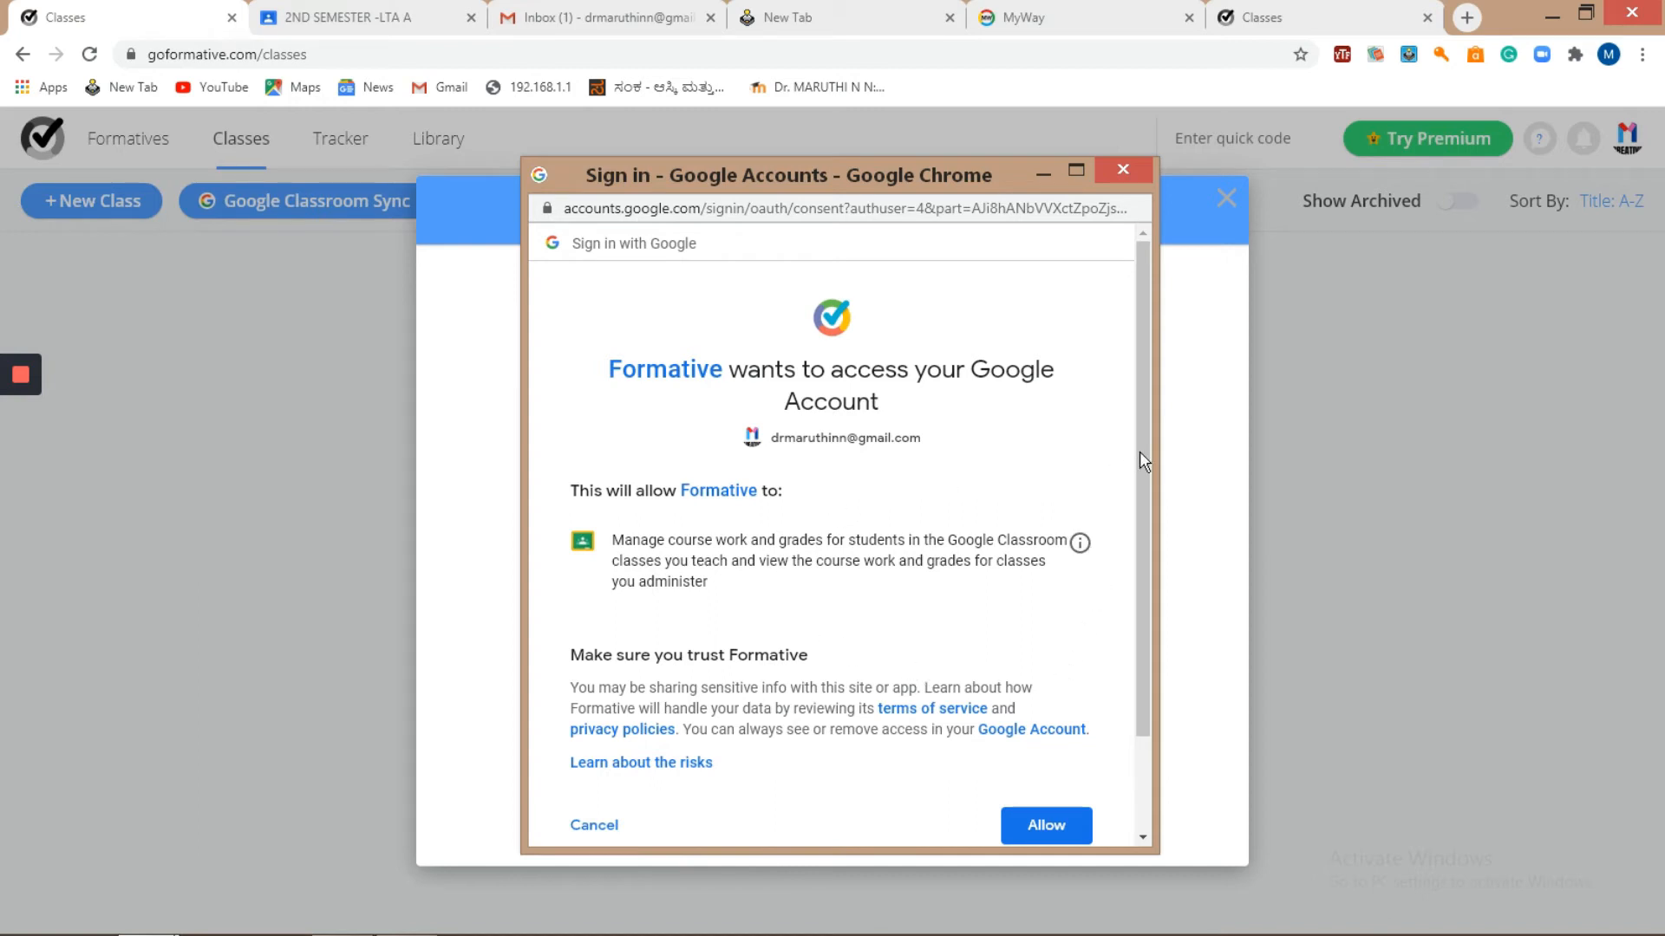
left_click_drag(1143, 444, 1143, 543)
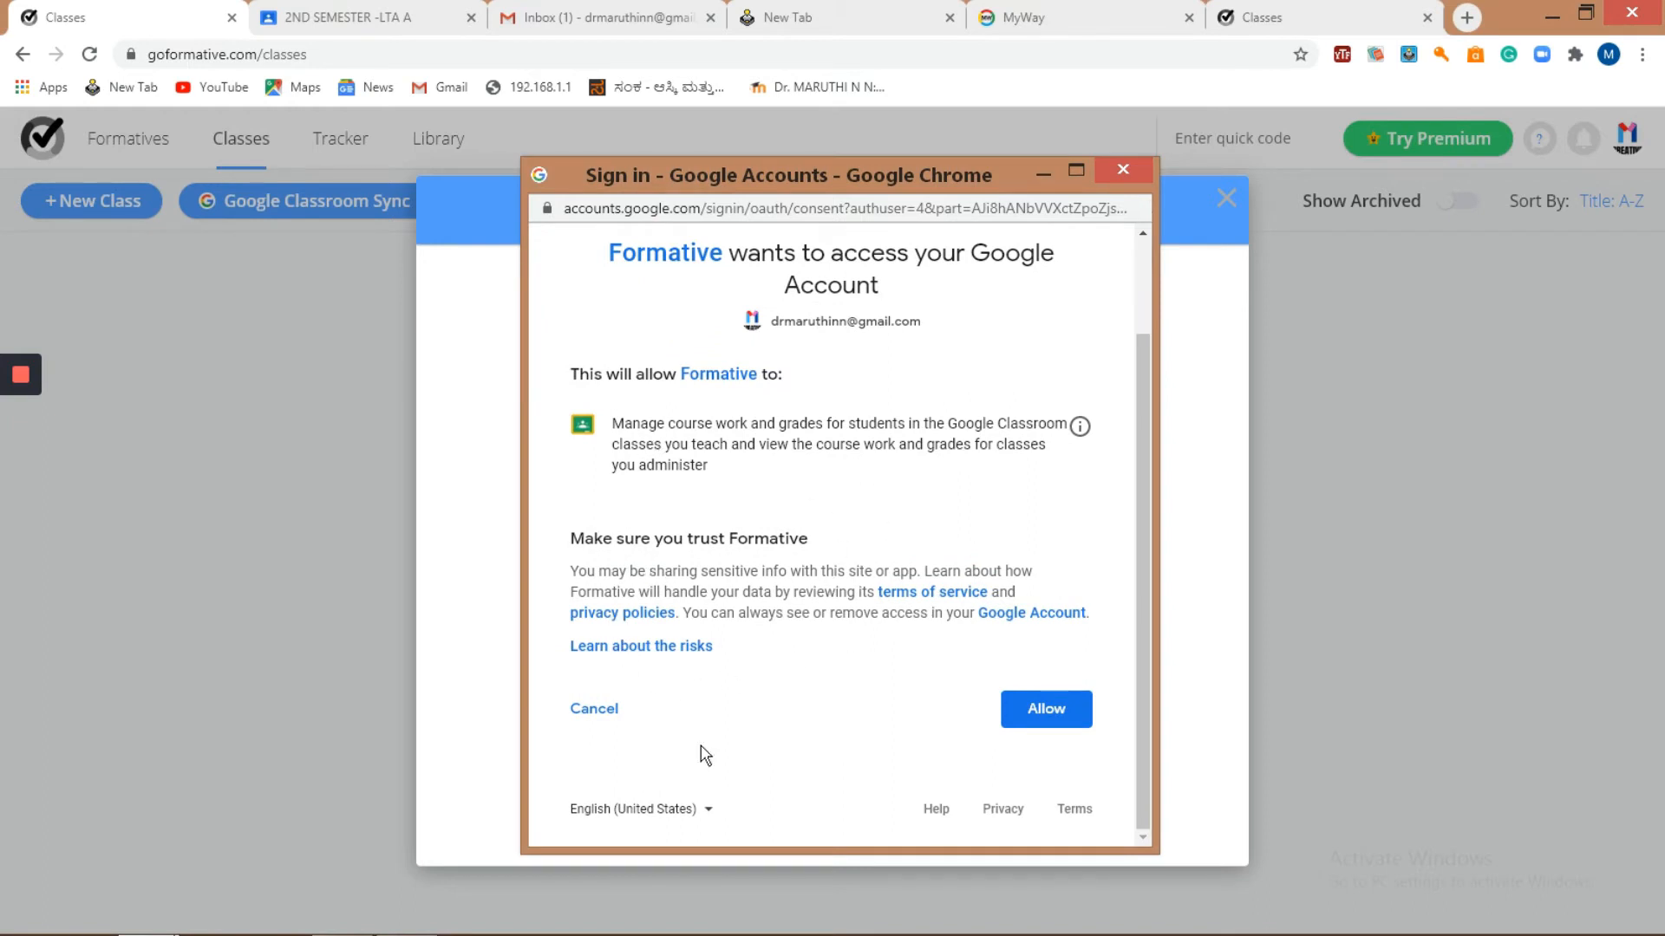
left_click(1040, 710)
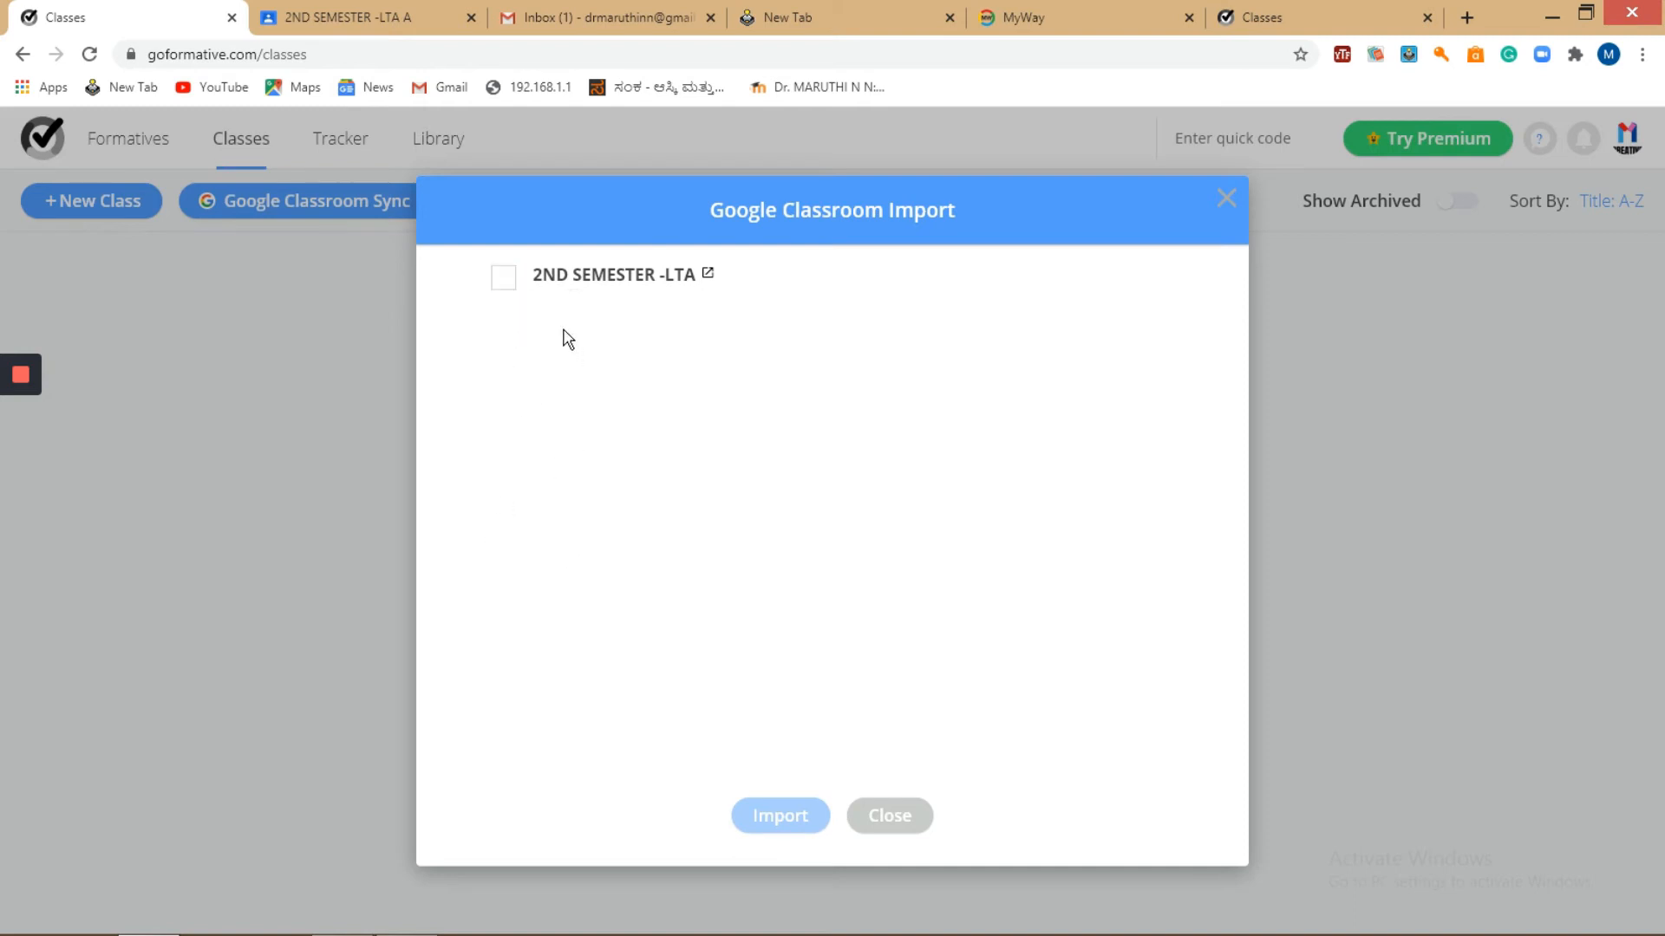
- Import the 2ND SEMESTER -LTA class with its student but without the co-teacher, and expand the imported class
left_click(501, 281)
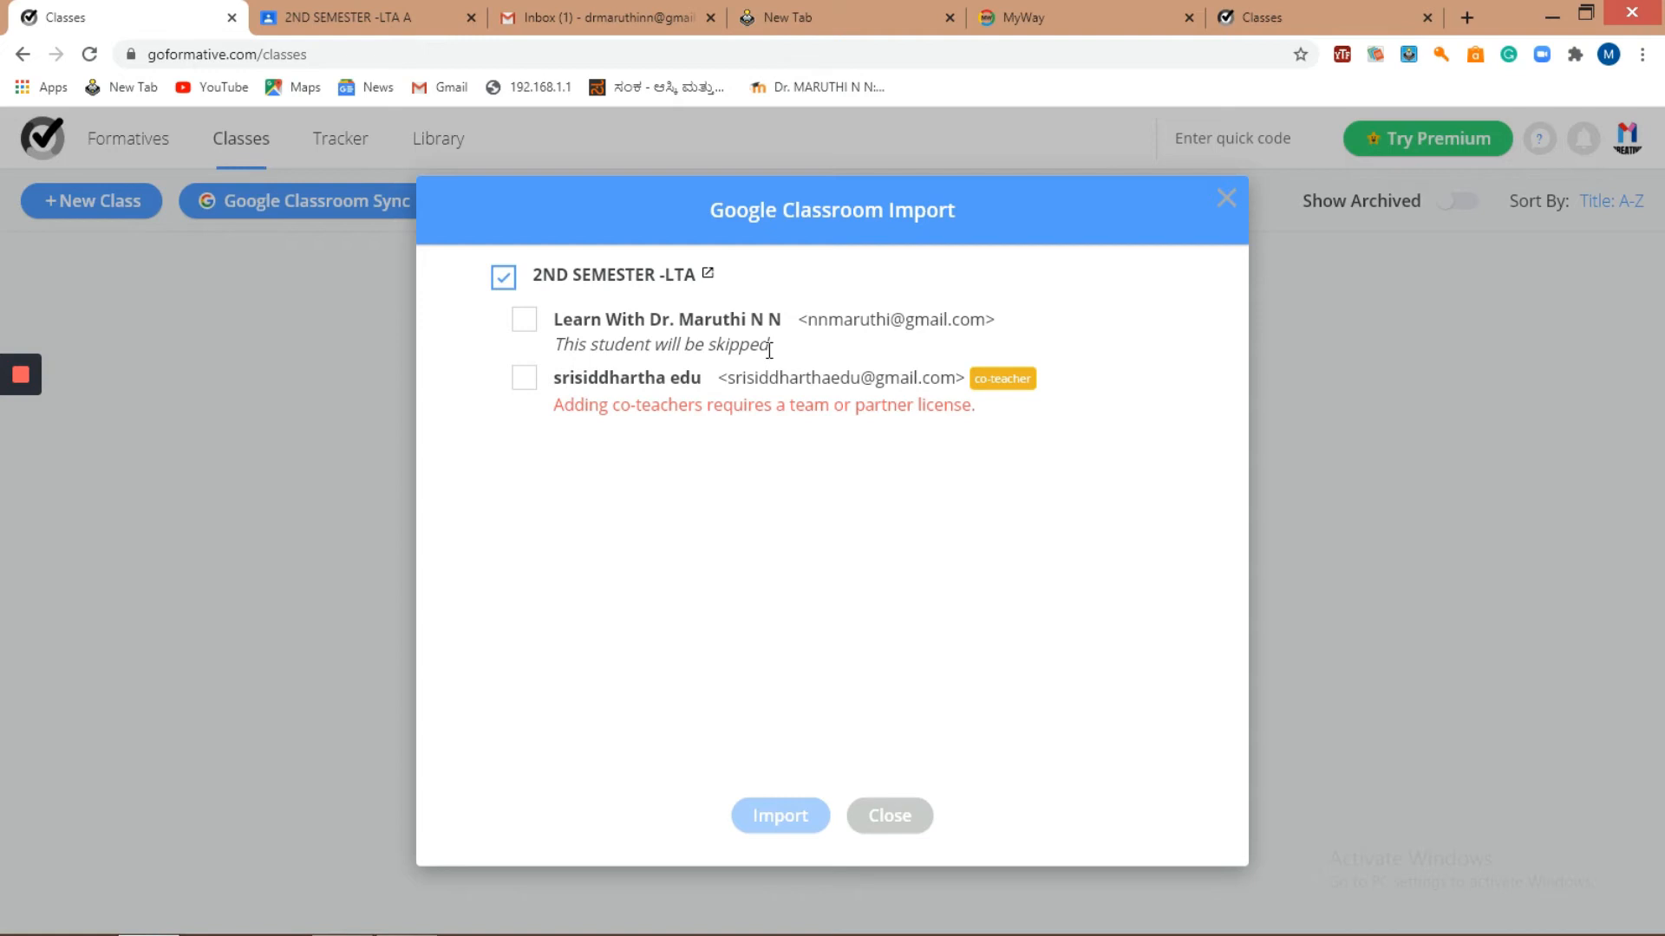
left_click(524, 321)
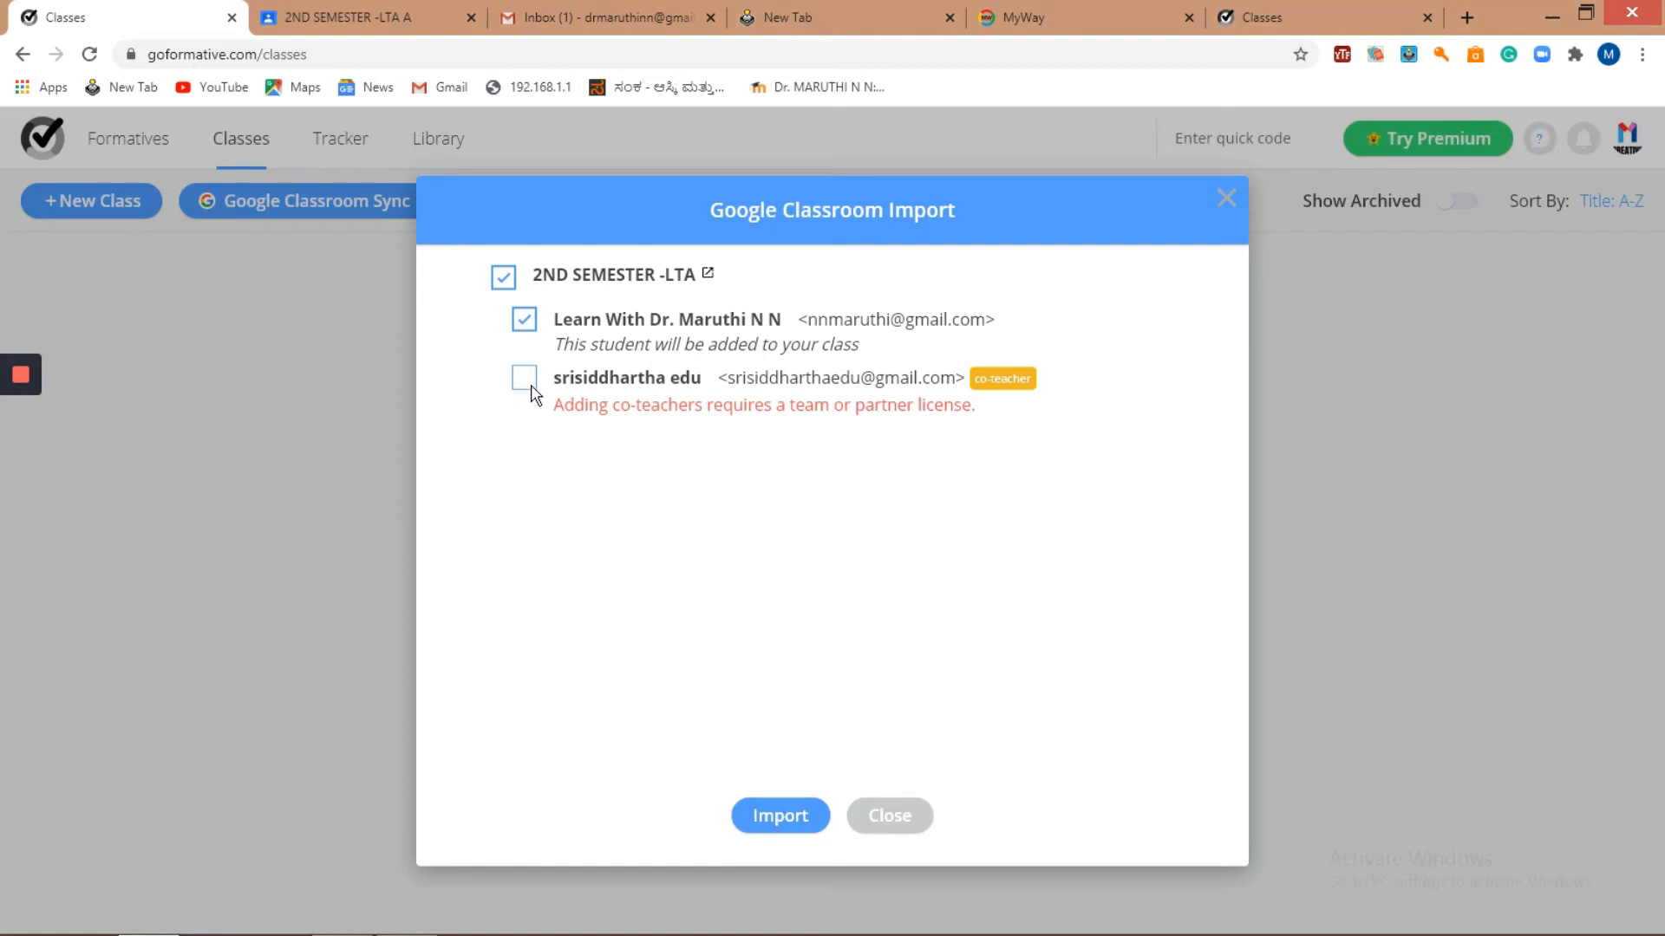
left_click(523, 323)
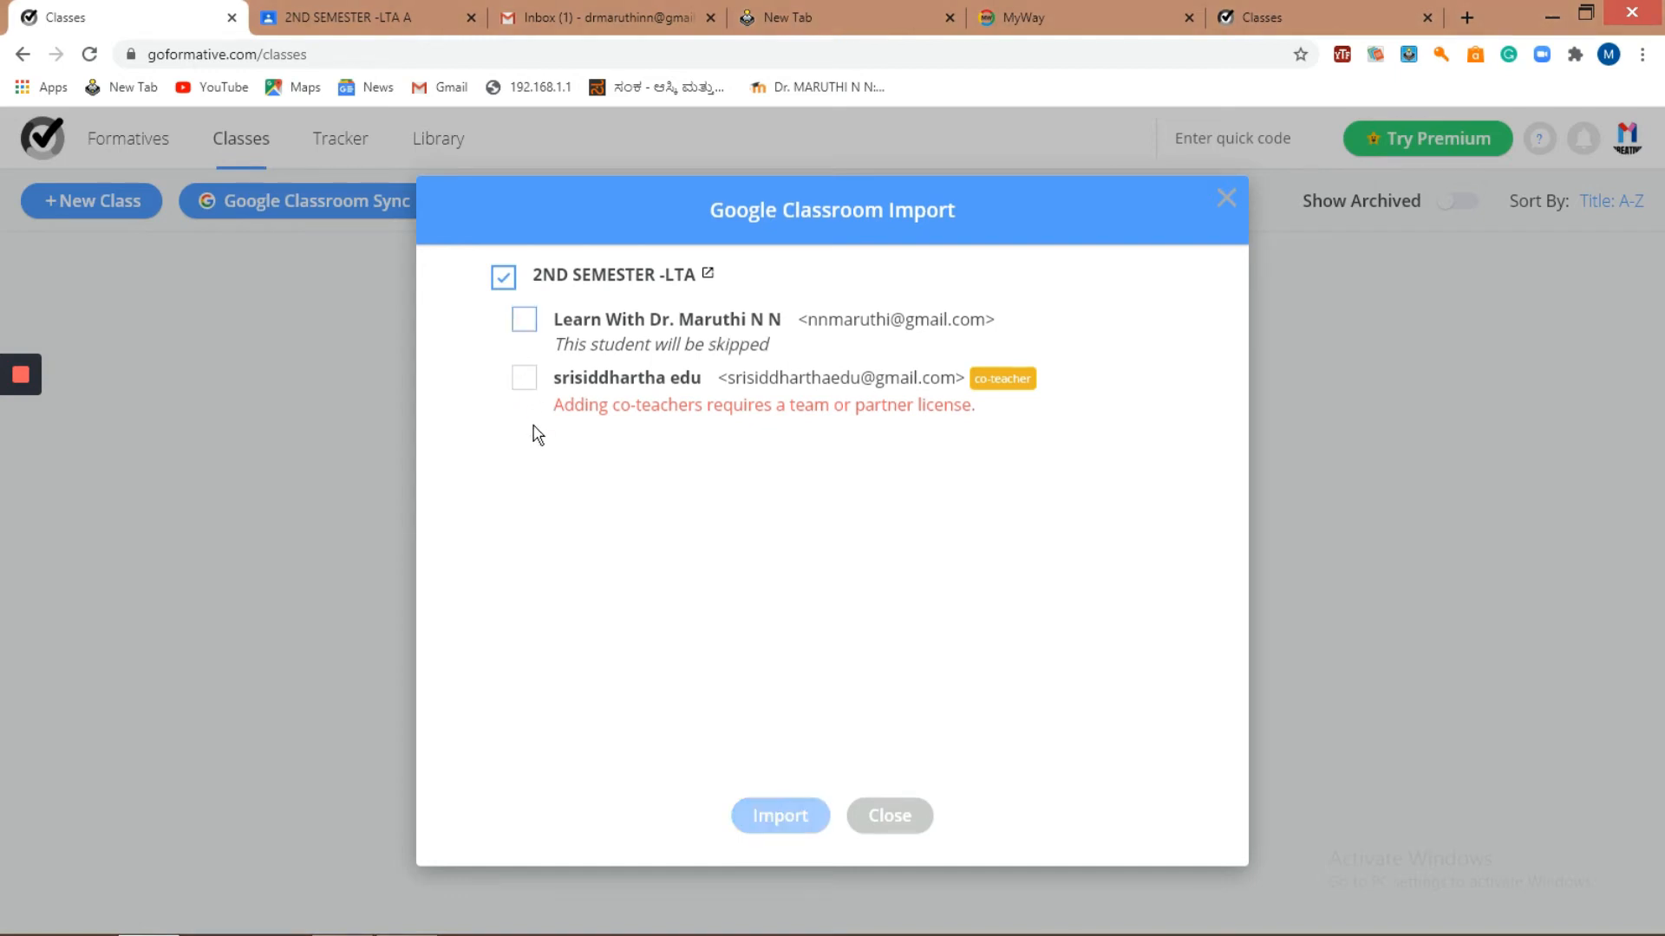
left_click(524, 323)
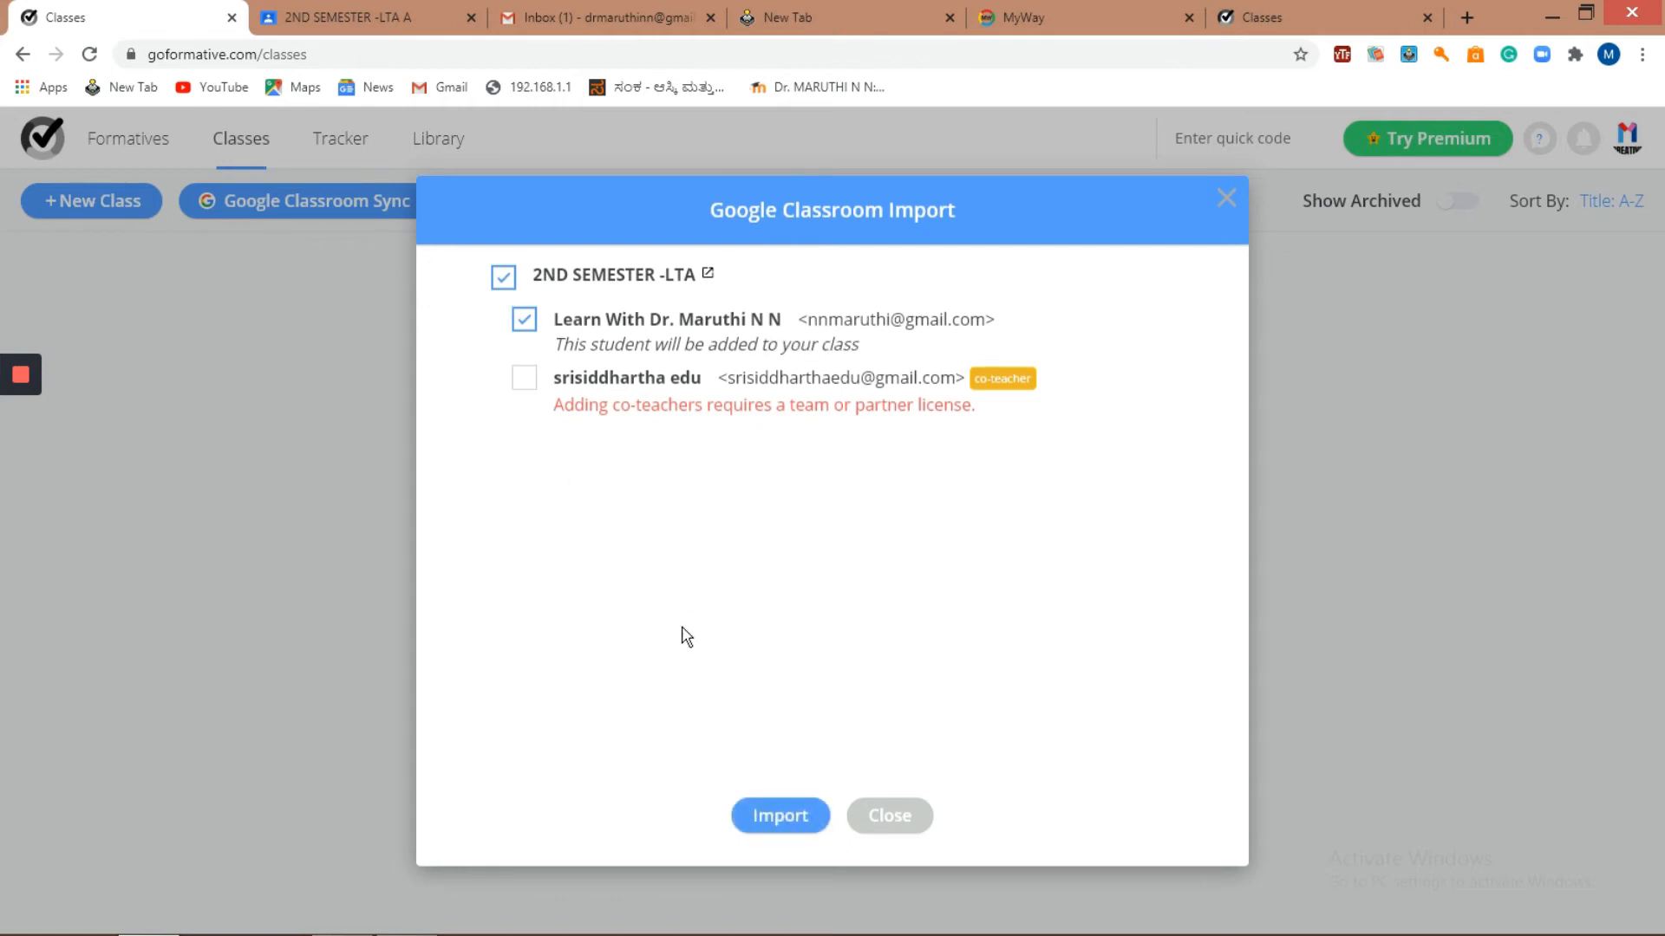
left_click(523, 319)
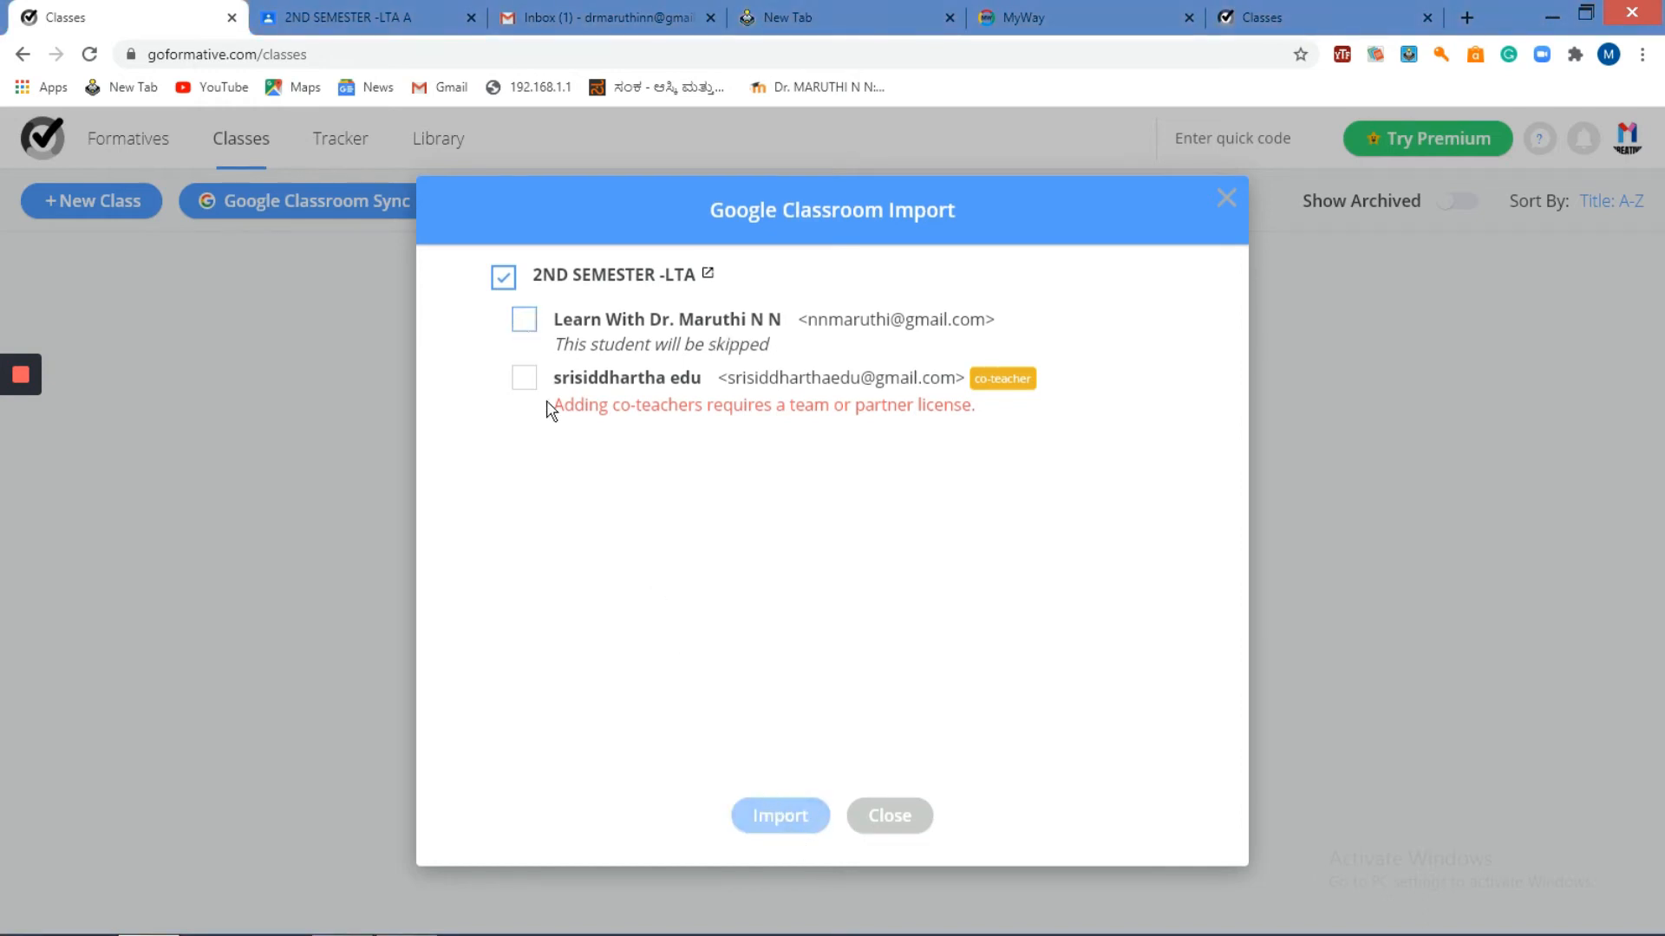
left_click(525, 327)
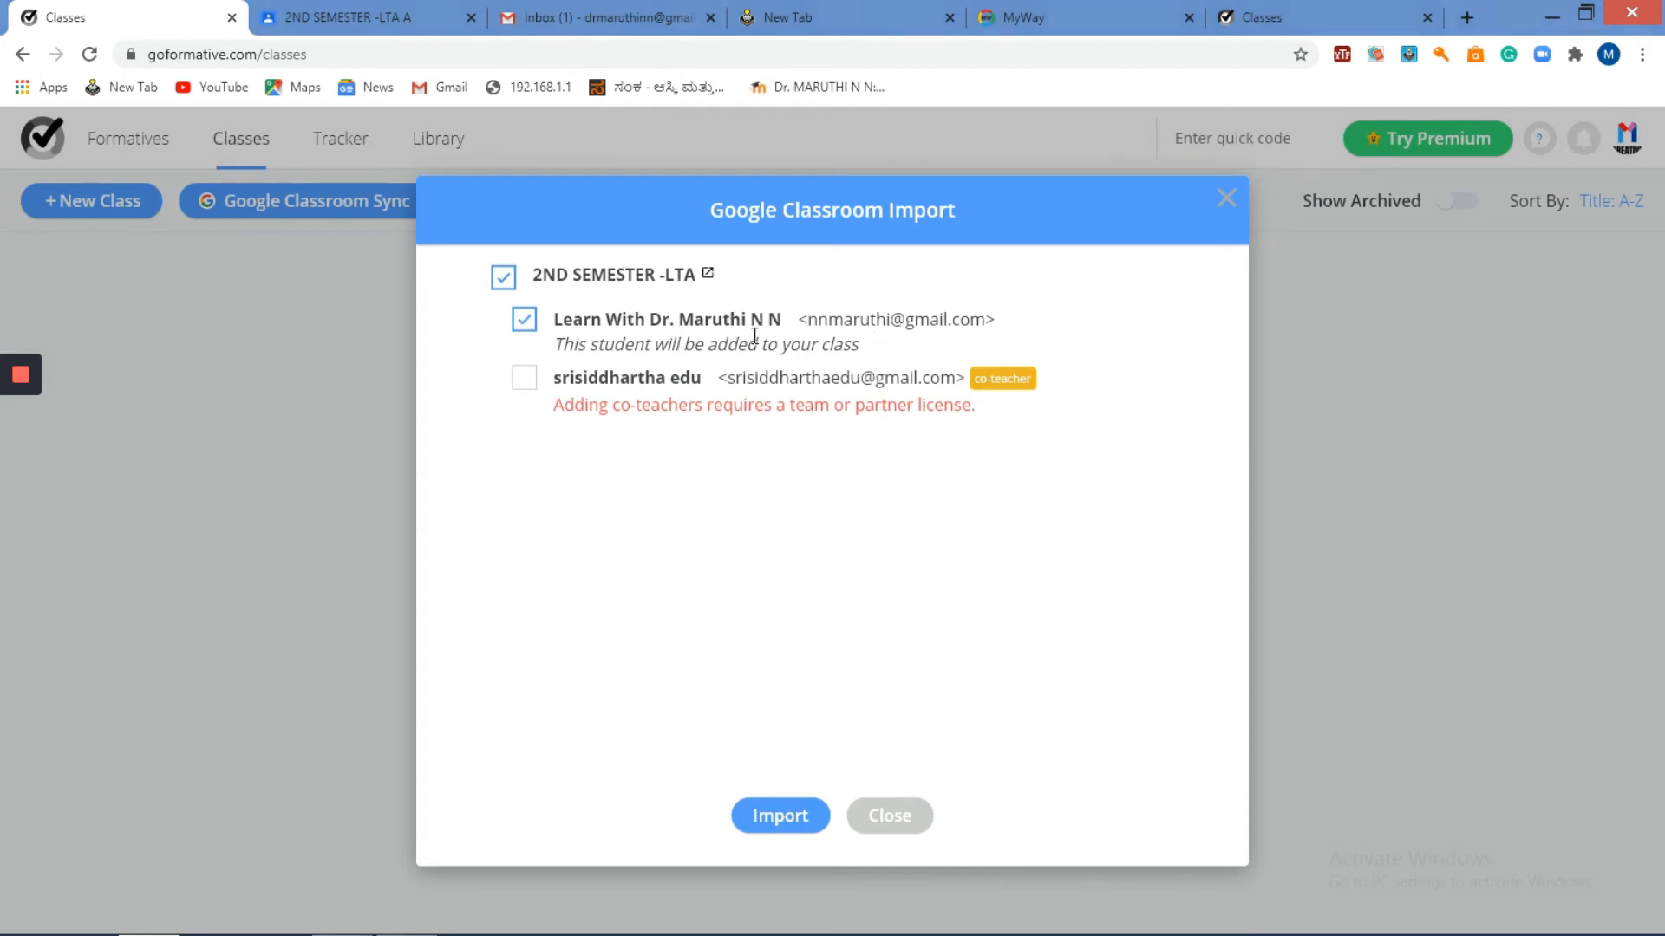
left_click(781, 818)
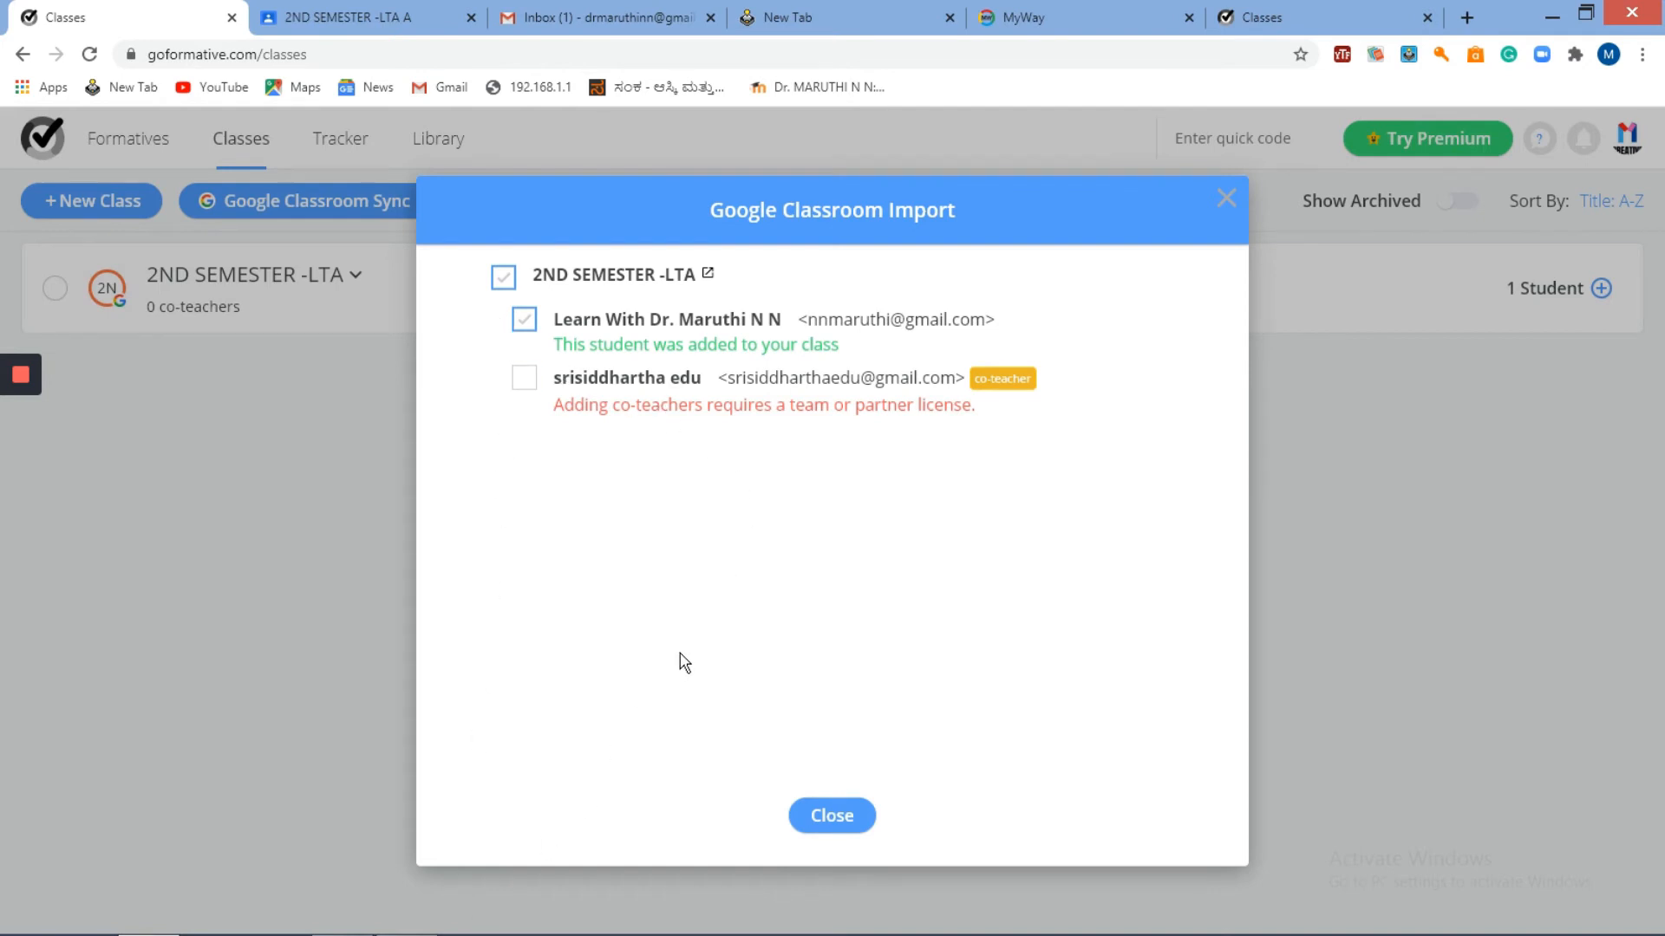
left_click(833, 816)
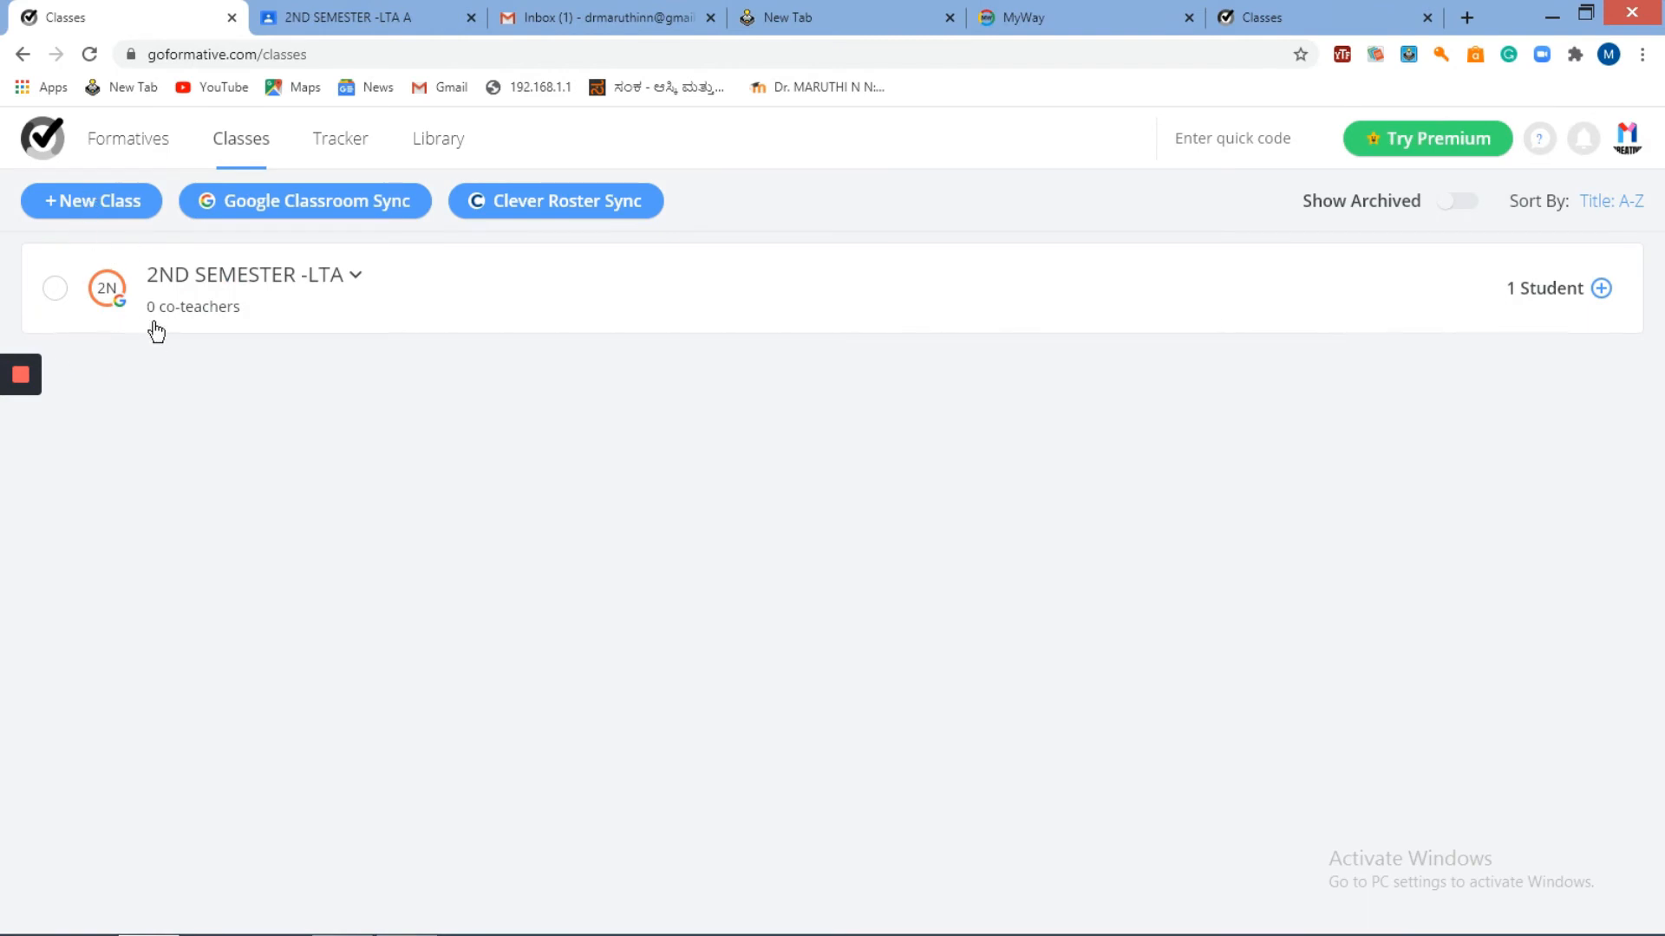
left_click(348, 287)
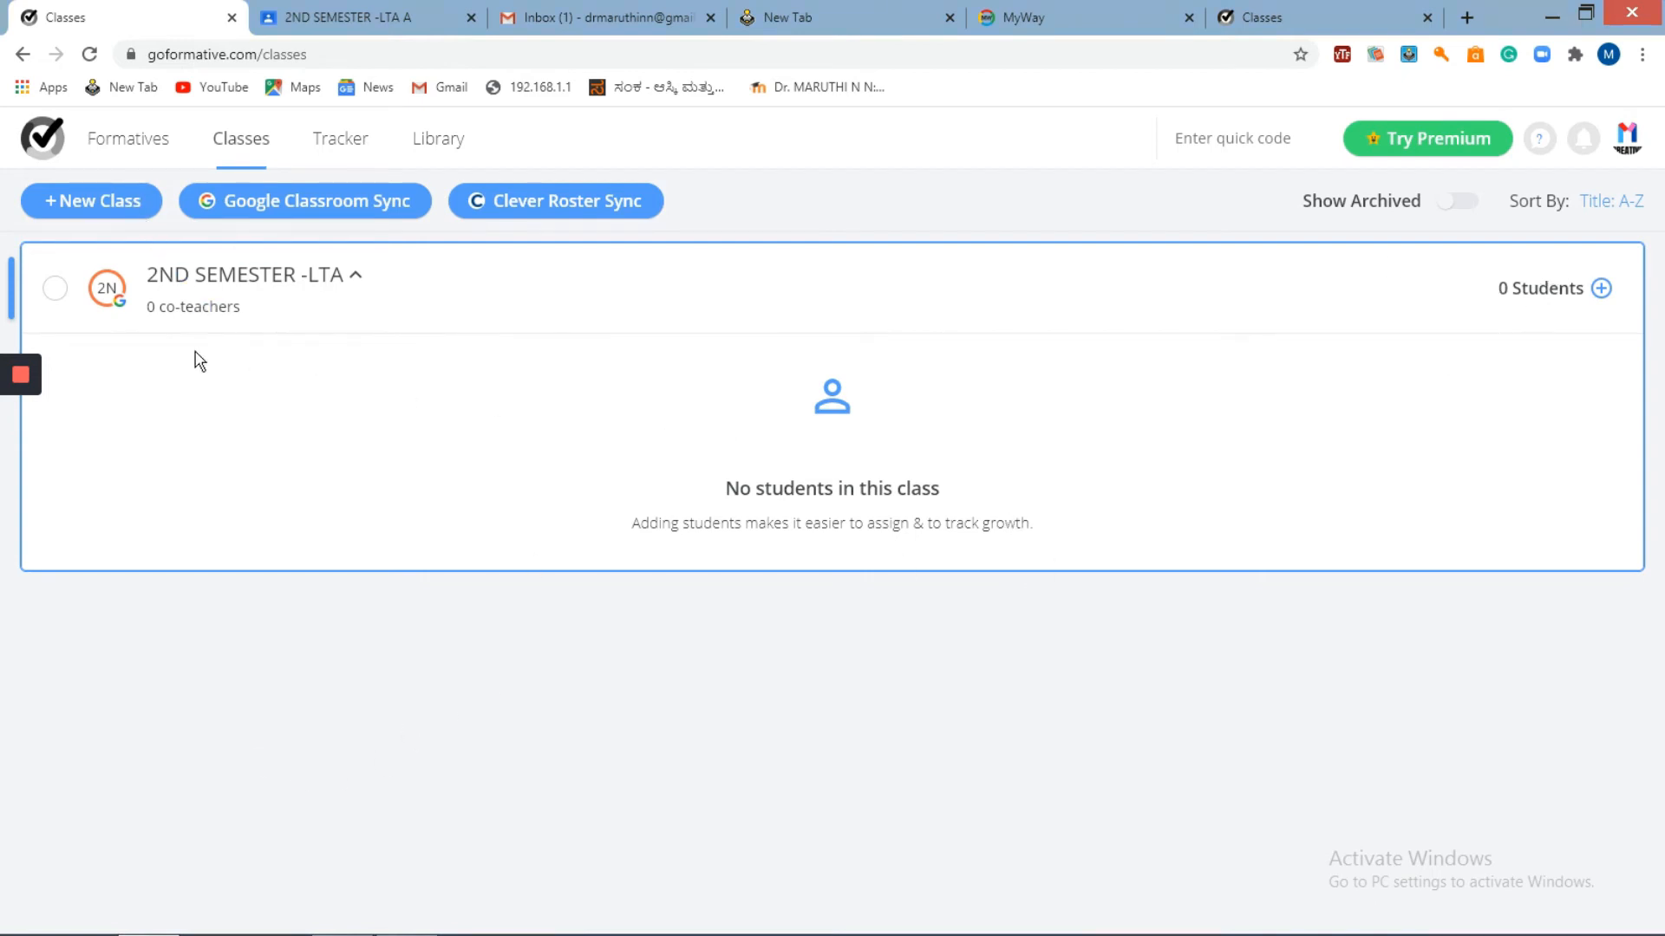
- Check the ways to add students to the 2ND SEMESTER -LTA class and close them without adding anyone
left_click(55, 290)
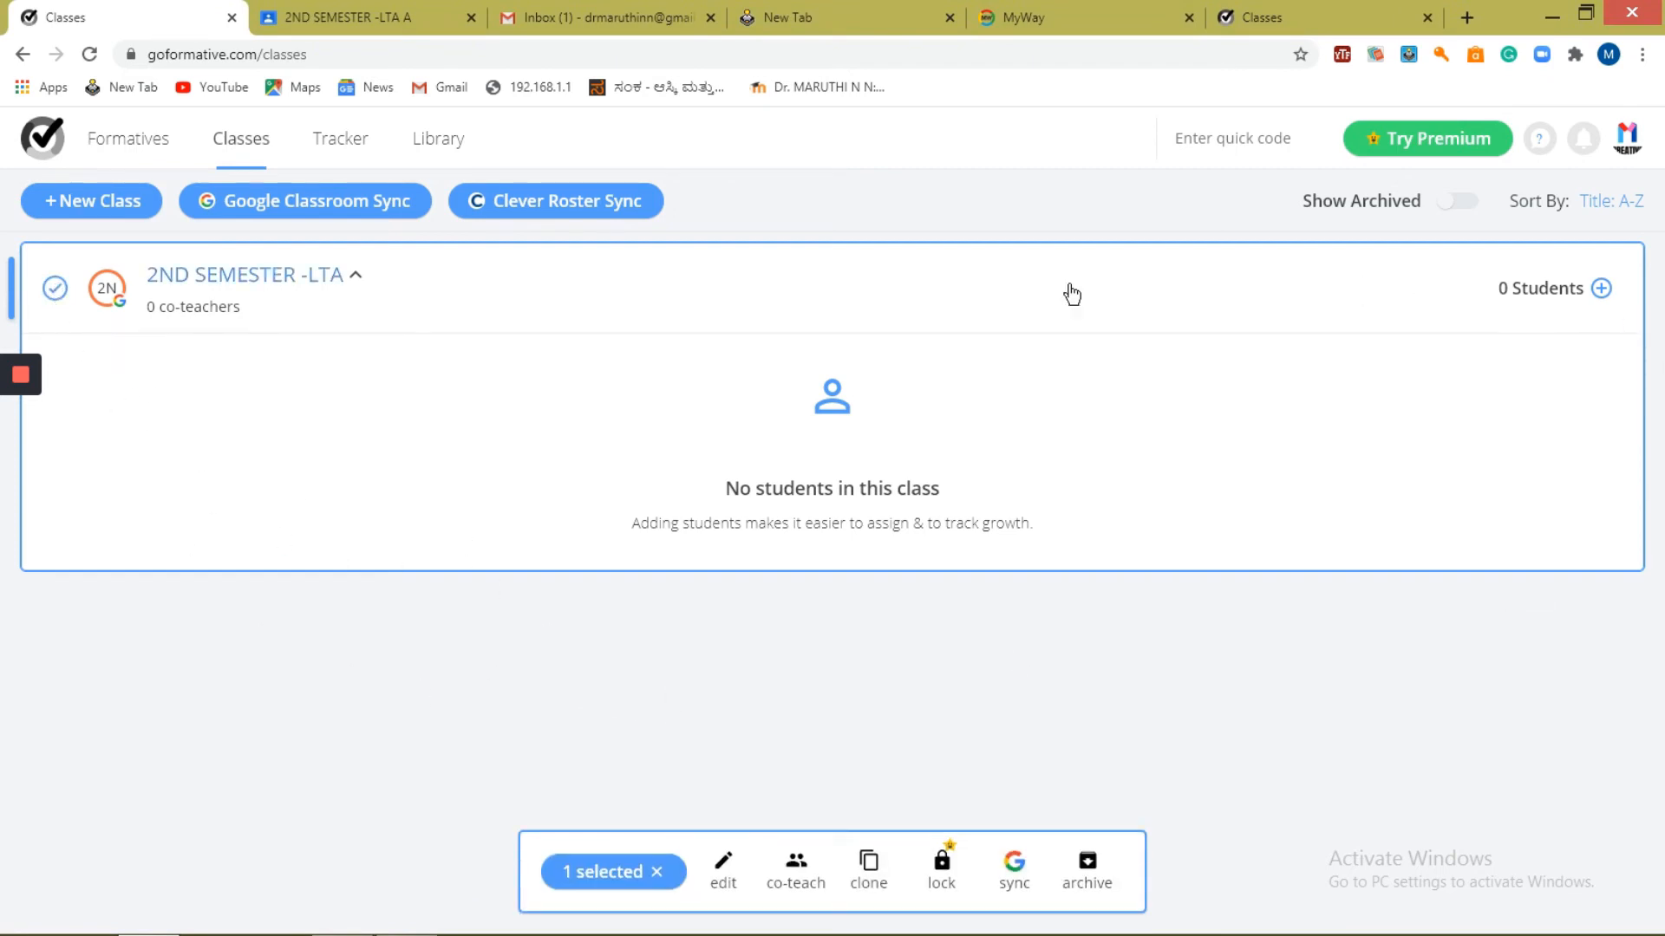
left_click(1602, 290)
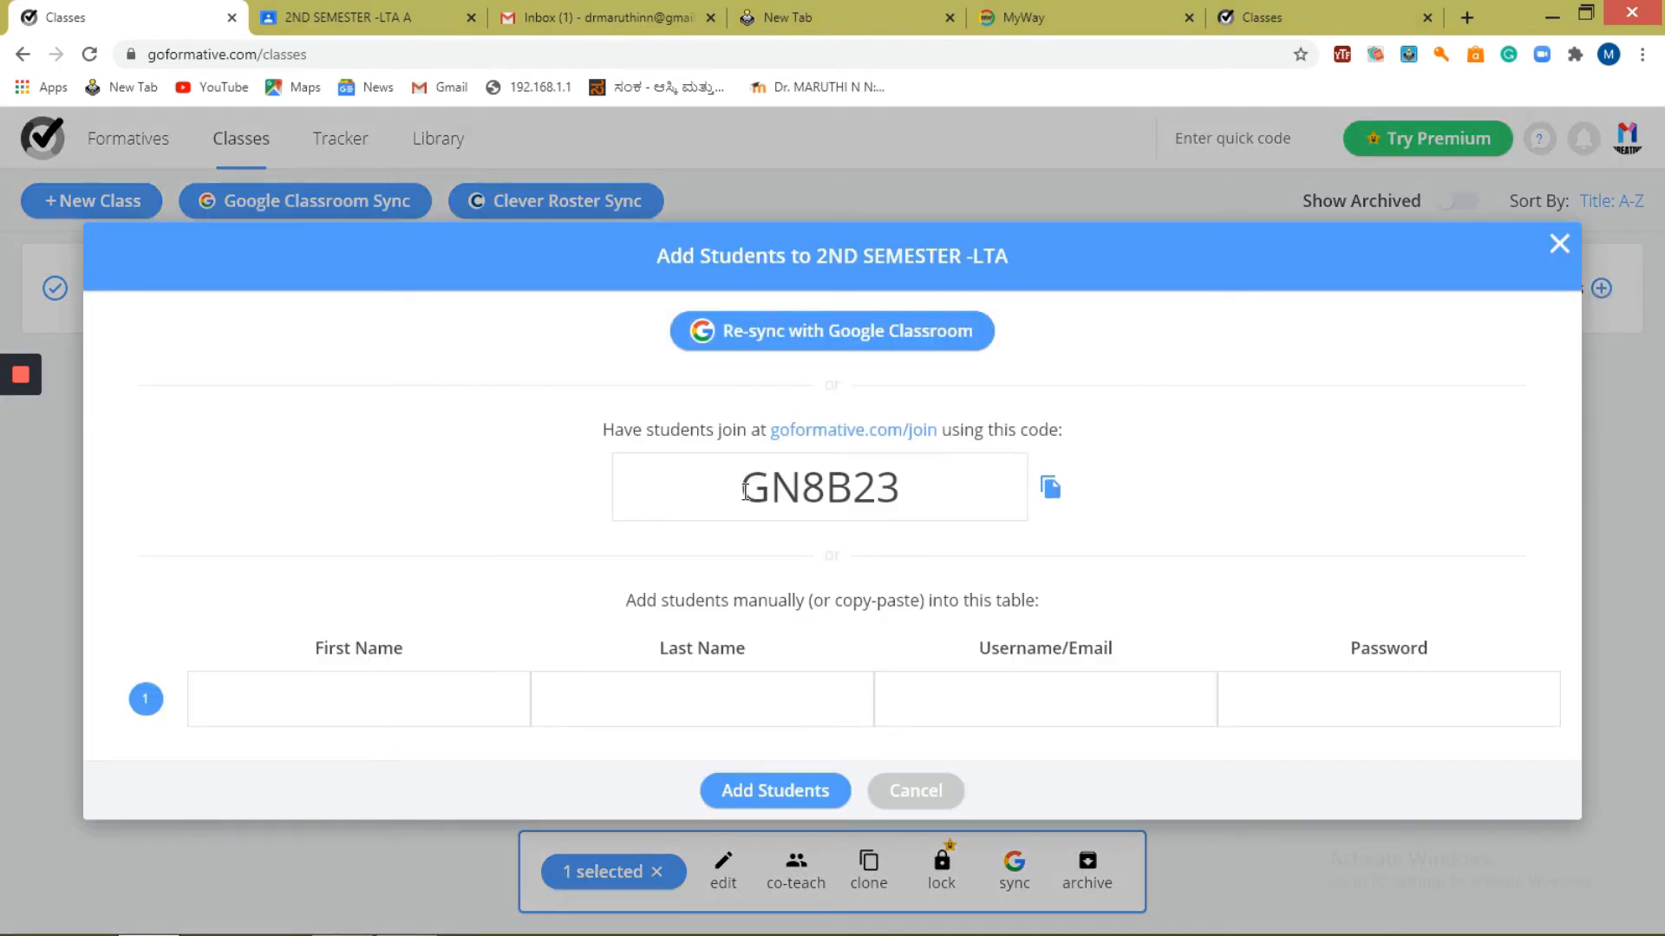
left_click(919, 790)
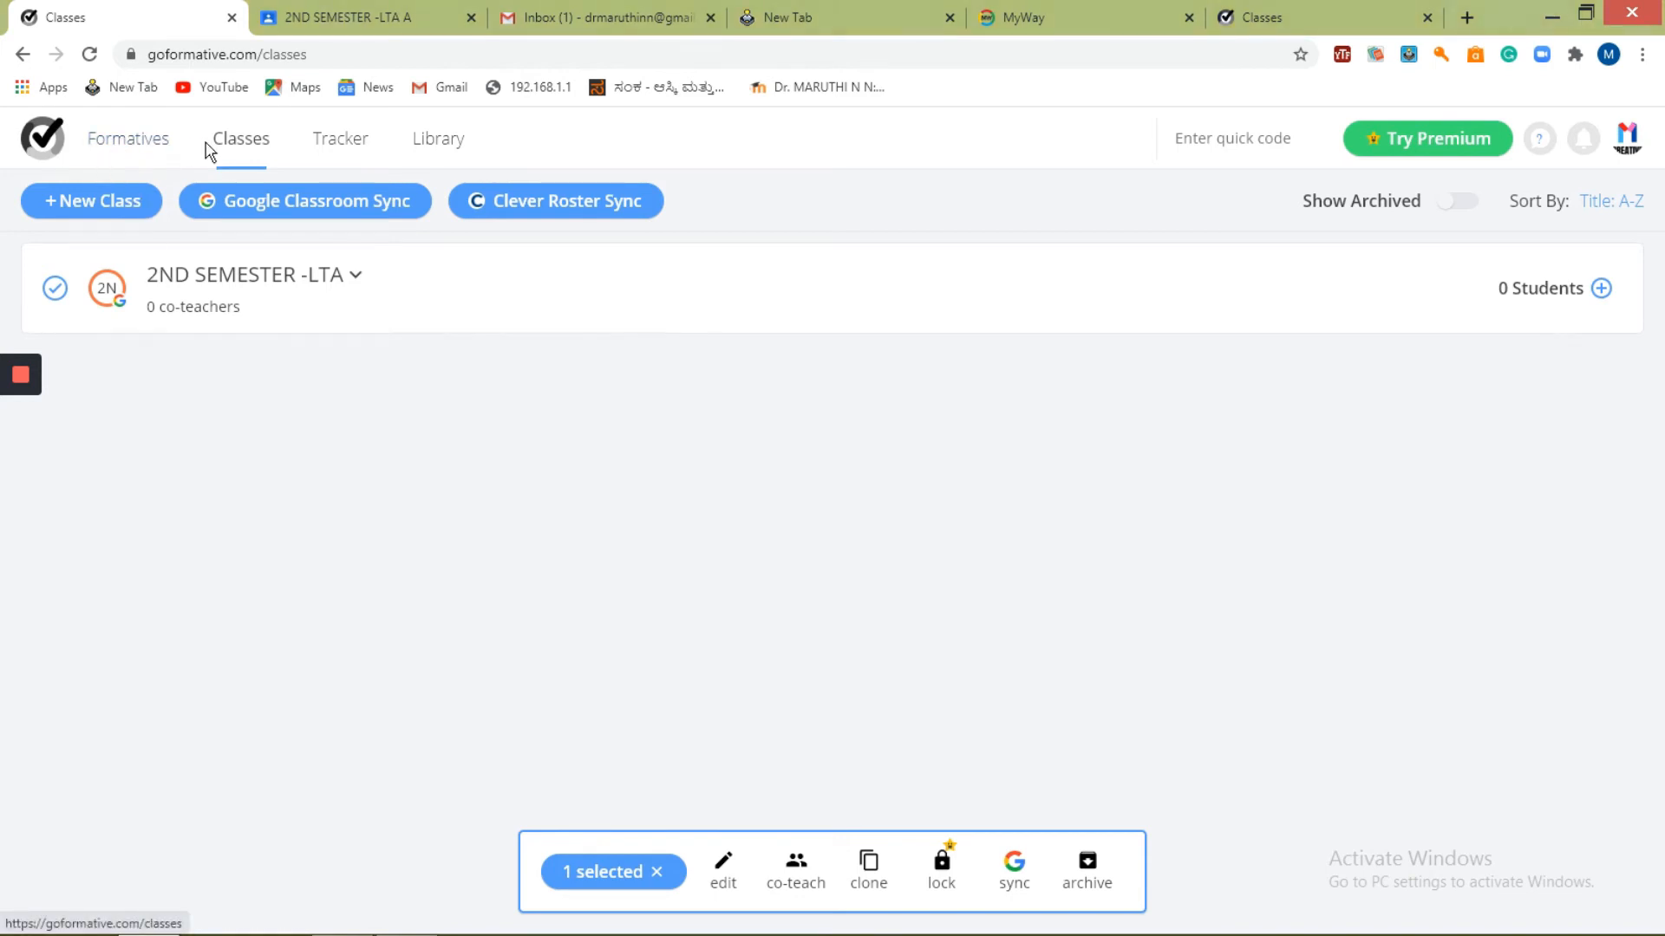
- Look over the Formatives list and the Library, dismissing the library tip, and return to select the DEVELOPMENT formative
left_click(134, 142)
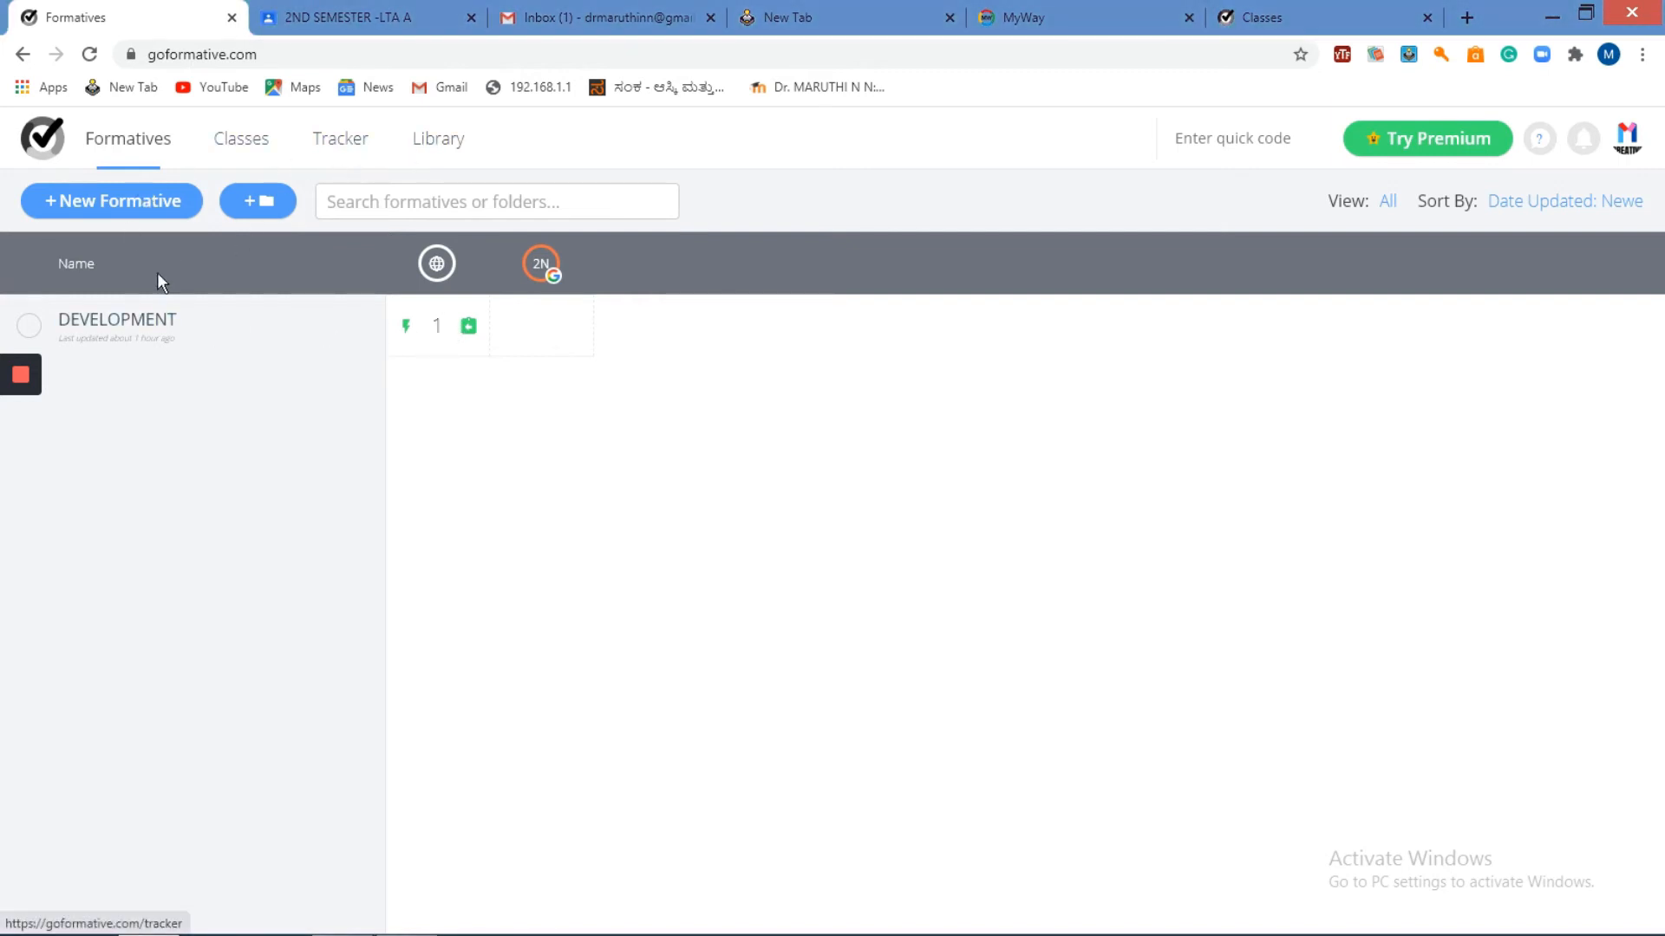
left_click(29, 326)
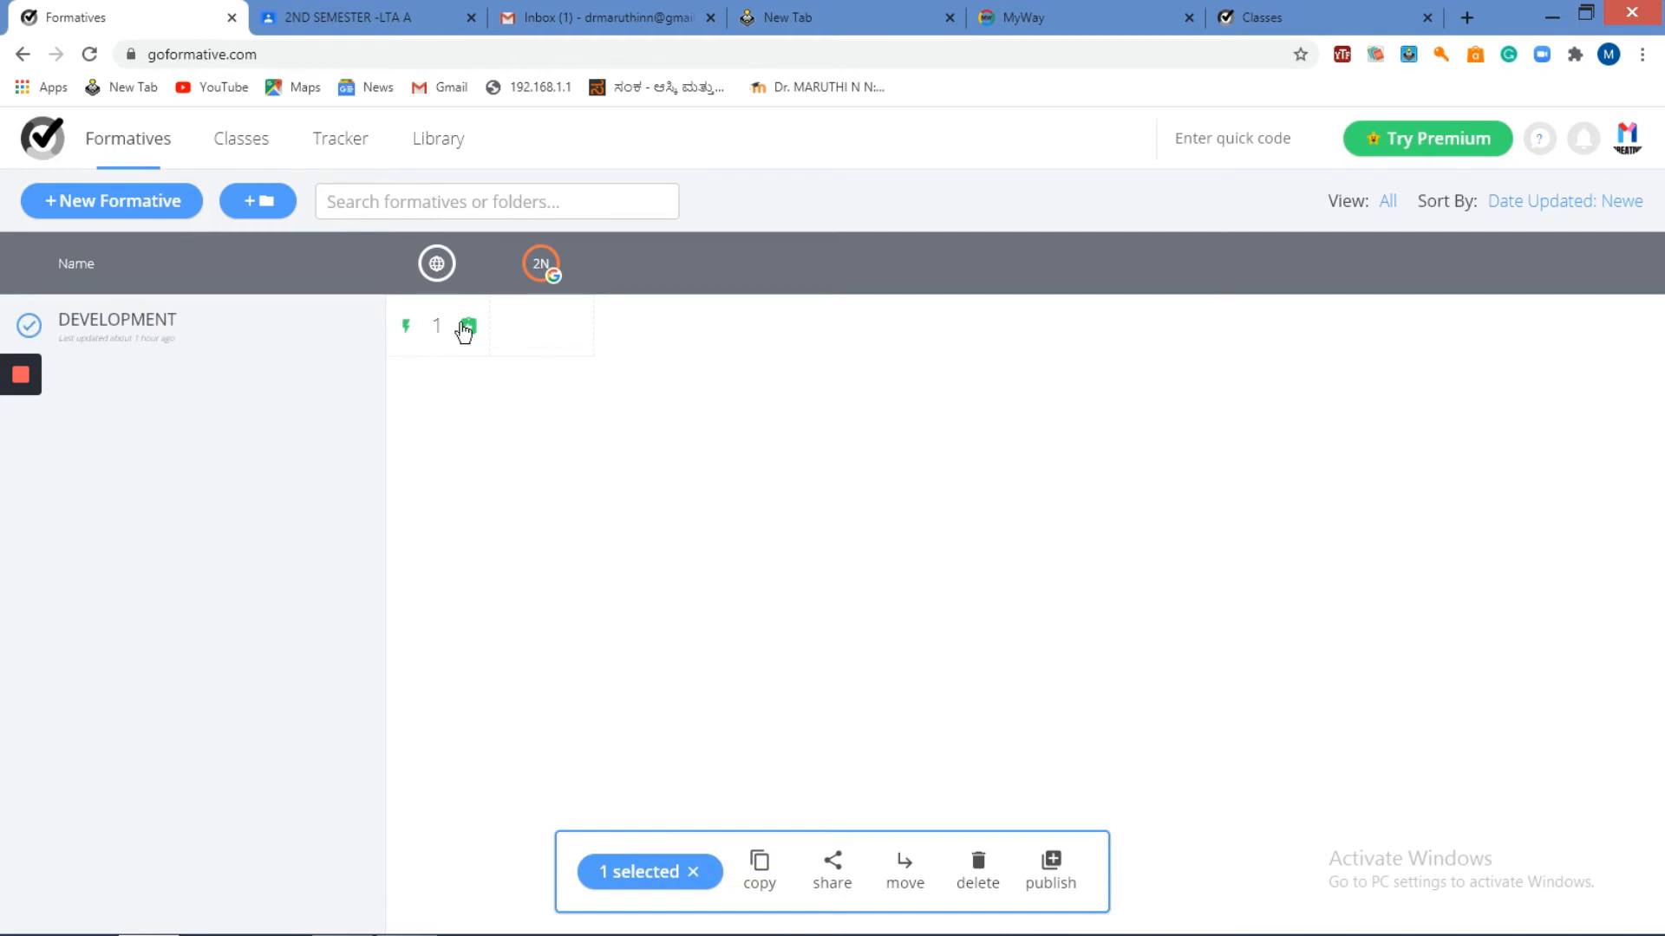
left_click(437, 146)
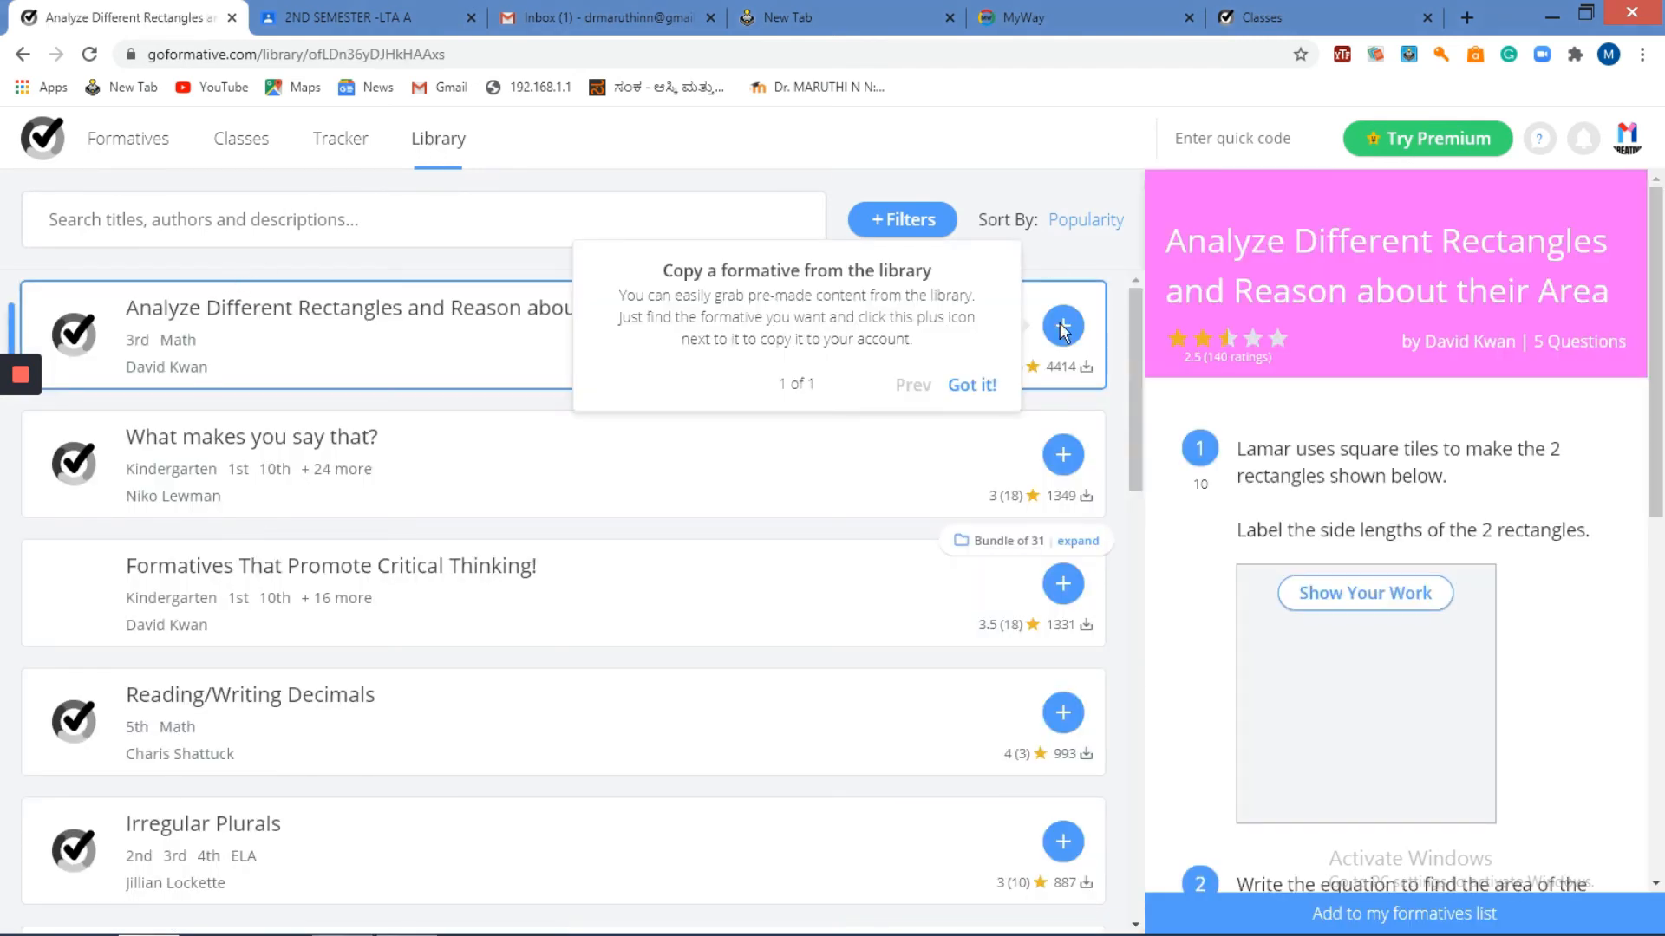
left_click(972, 387)
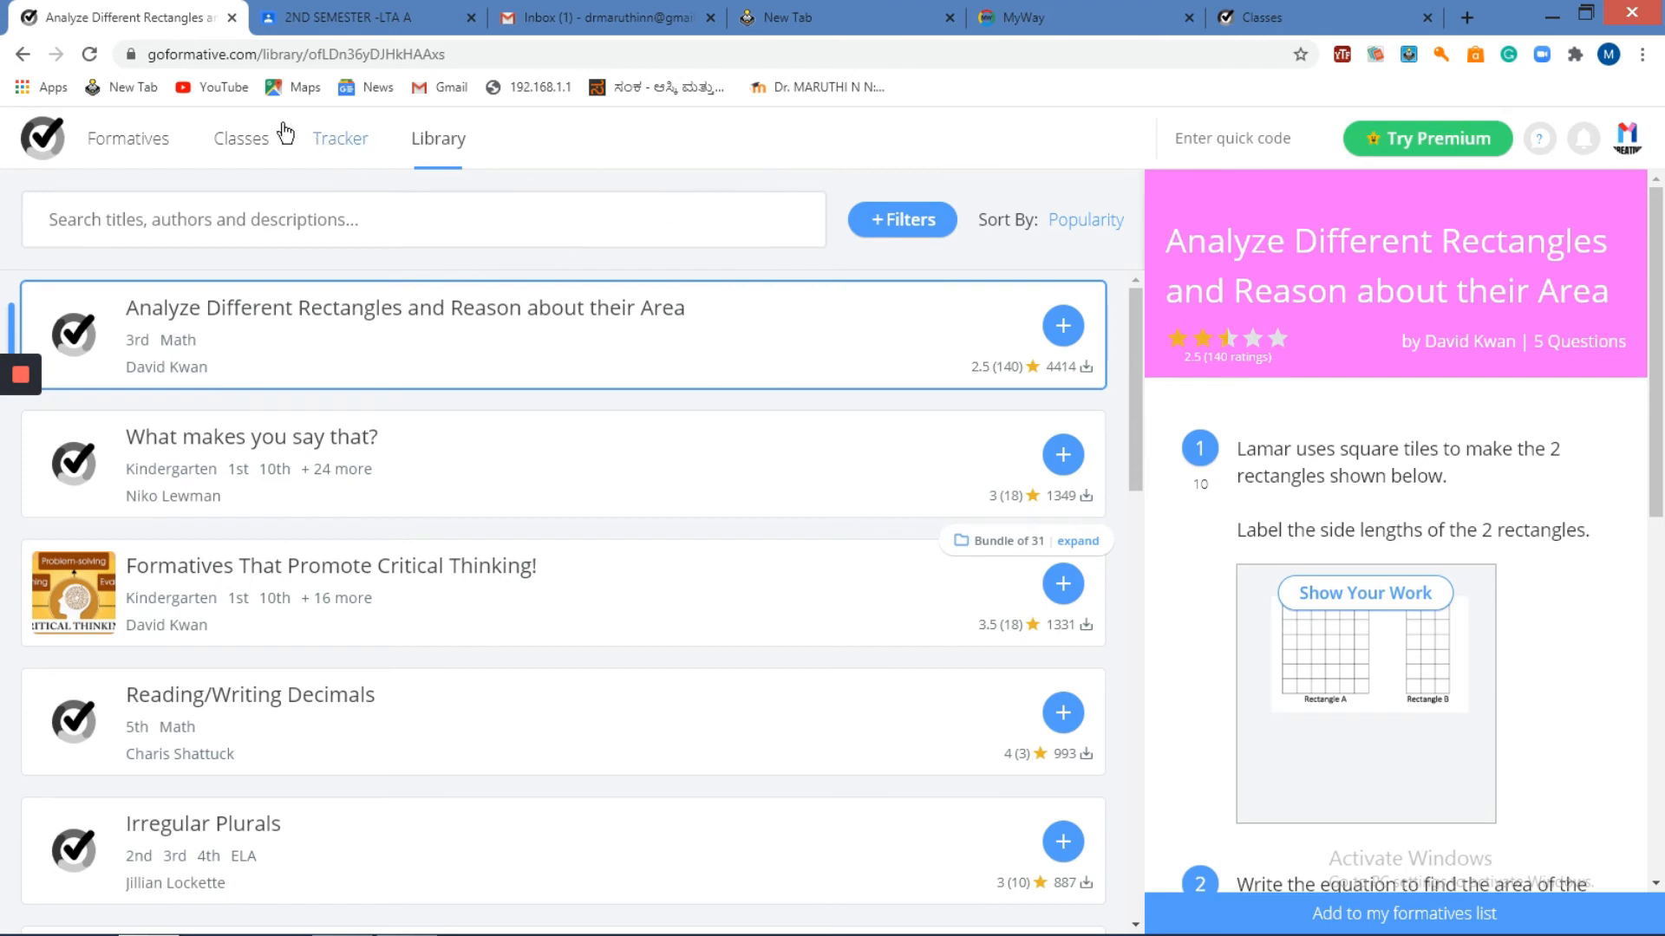
left_click(125, 146)
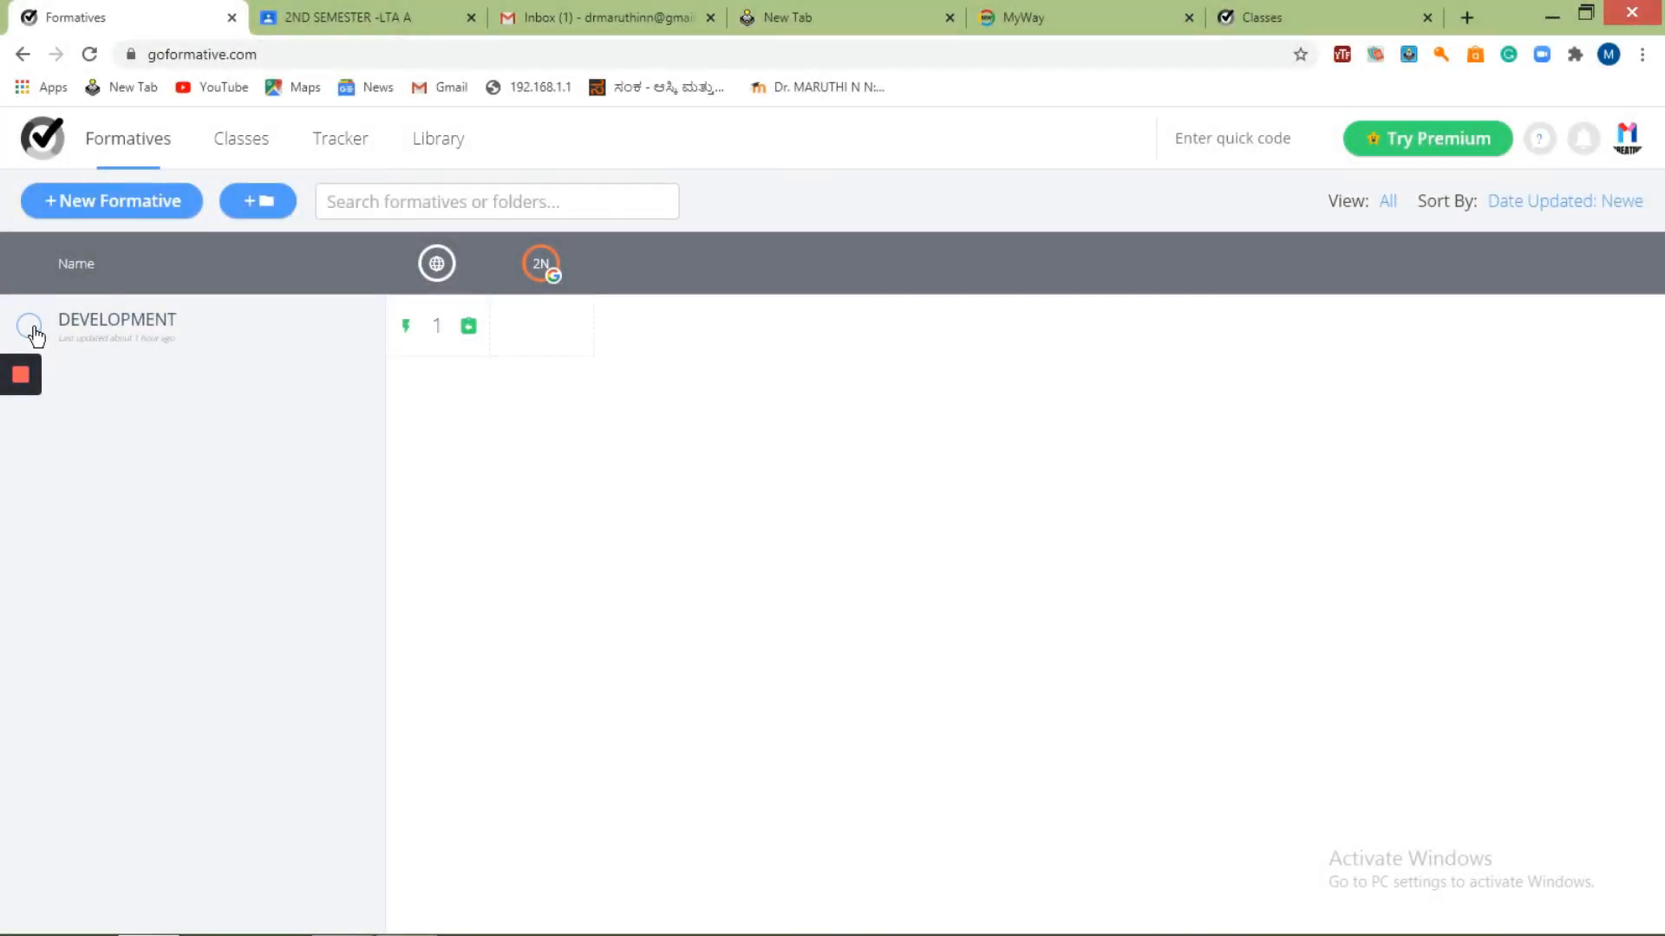
left_click(28, 325)
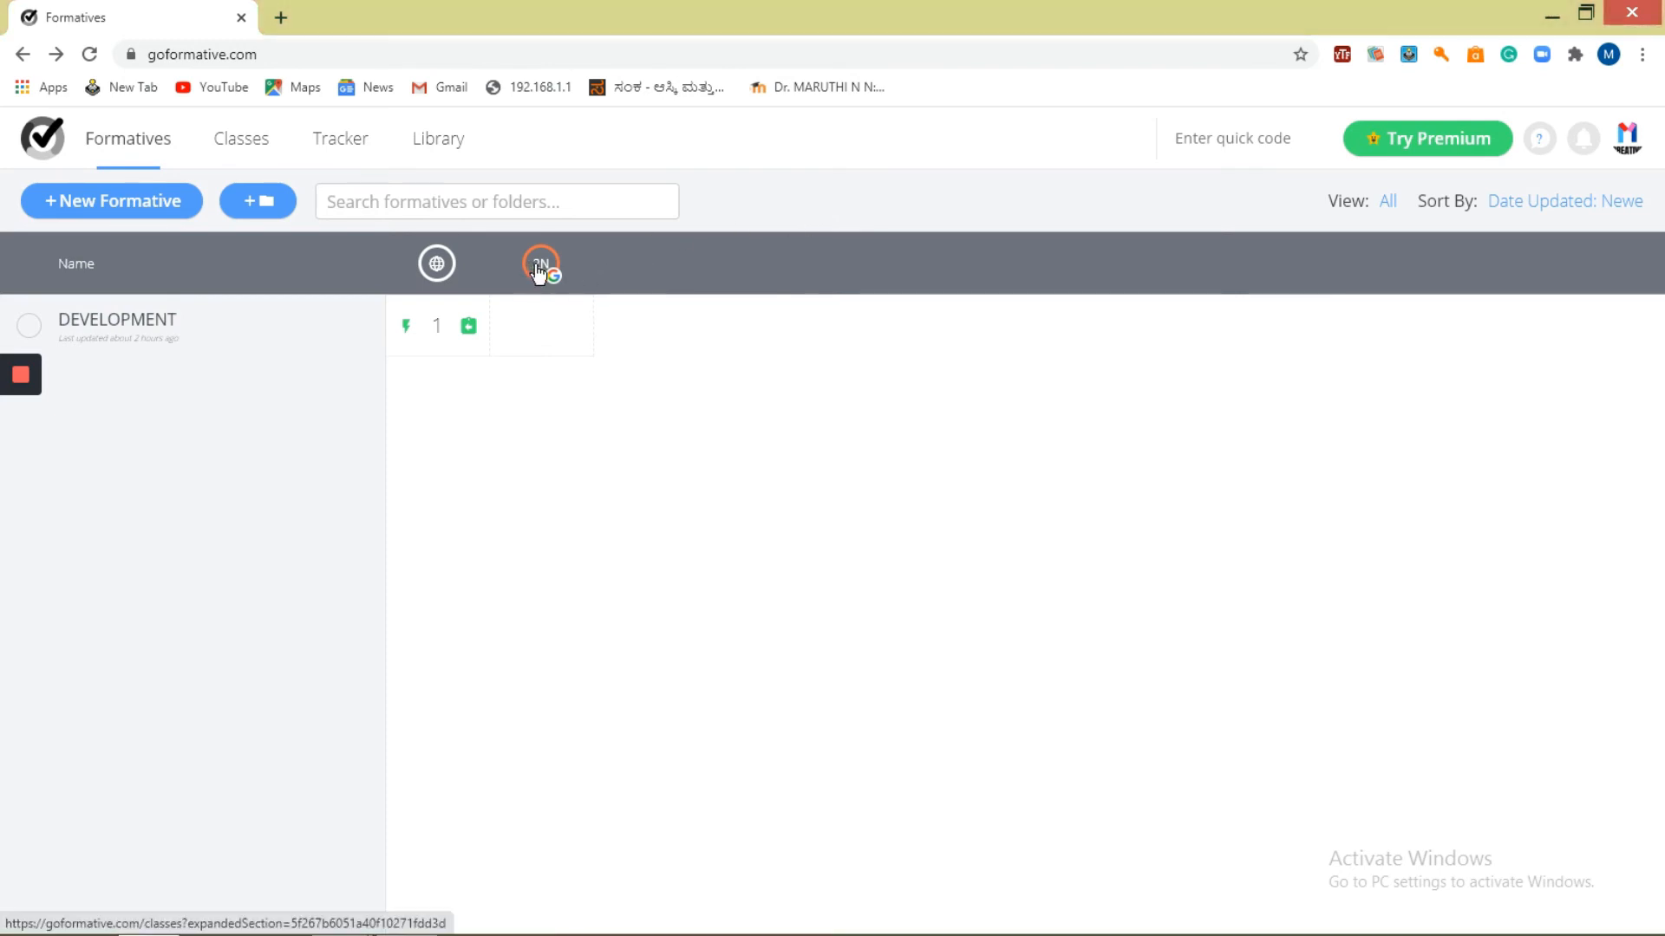
- Assign the DEVELOPMENT formative to the 2ND SEMESTER -LTA class and post it to Google with the teacher's Google account
left_click(137, 320)
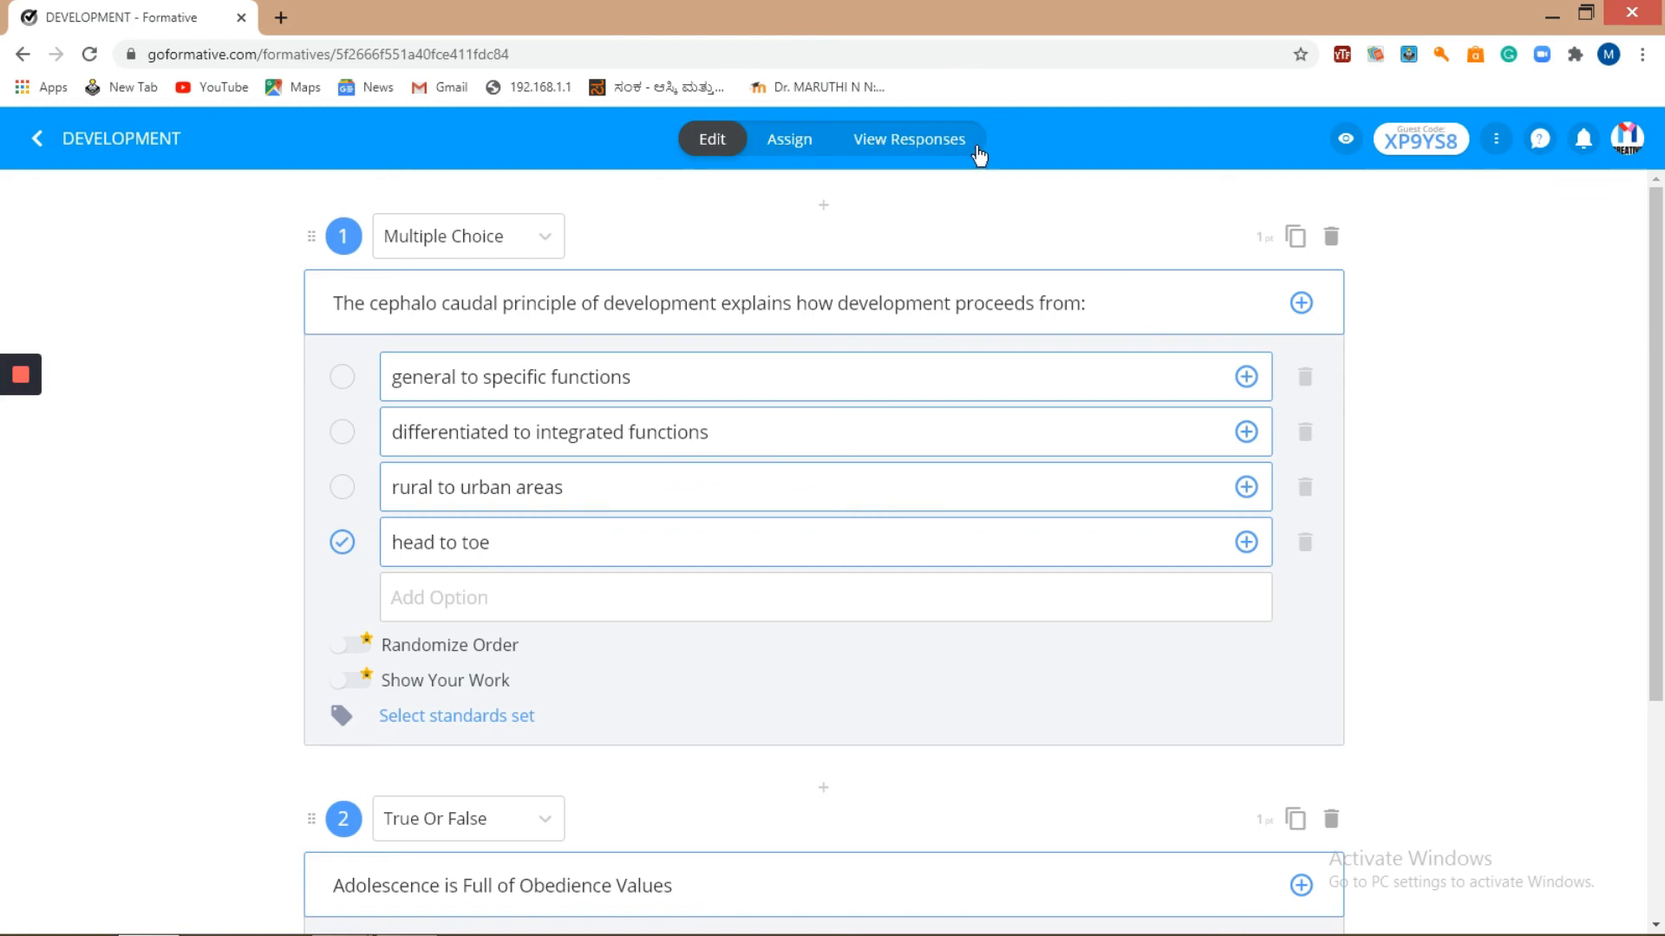
left_click(784, 145)
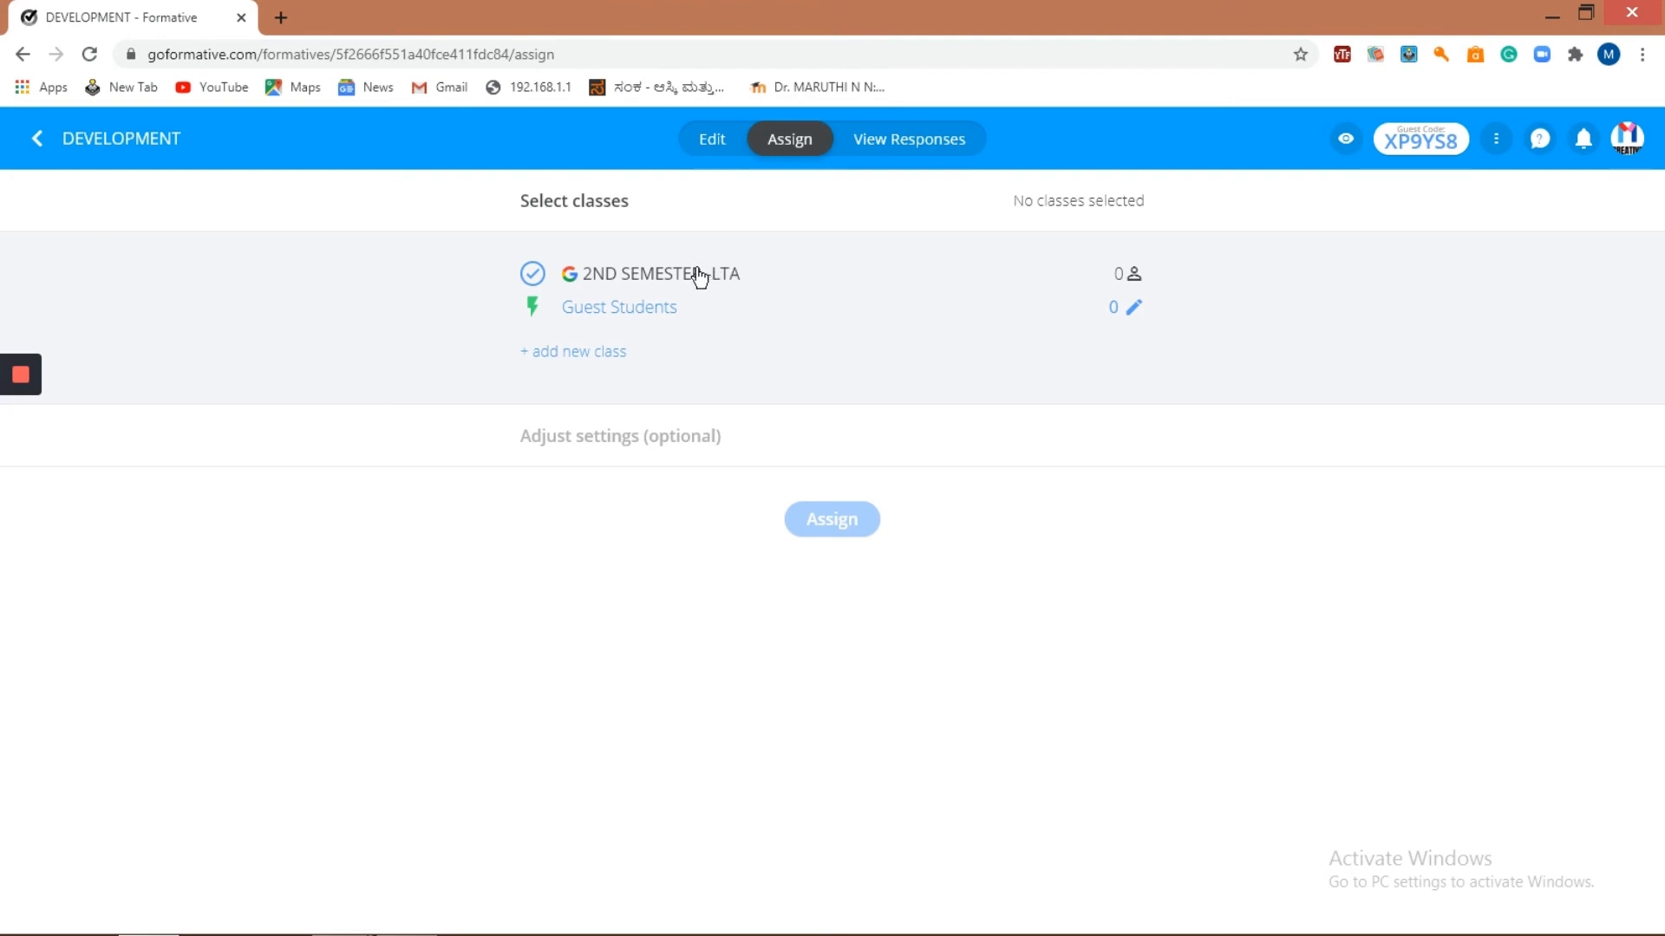
left_click(620, 275)
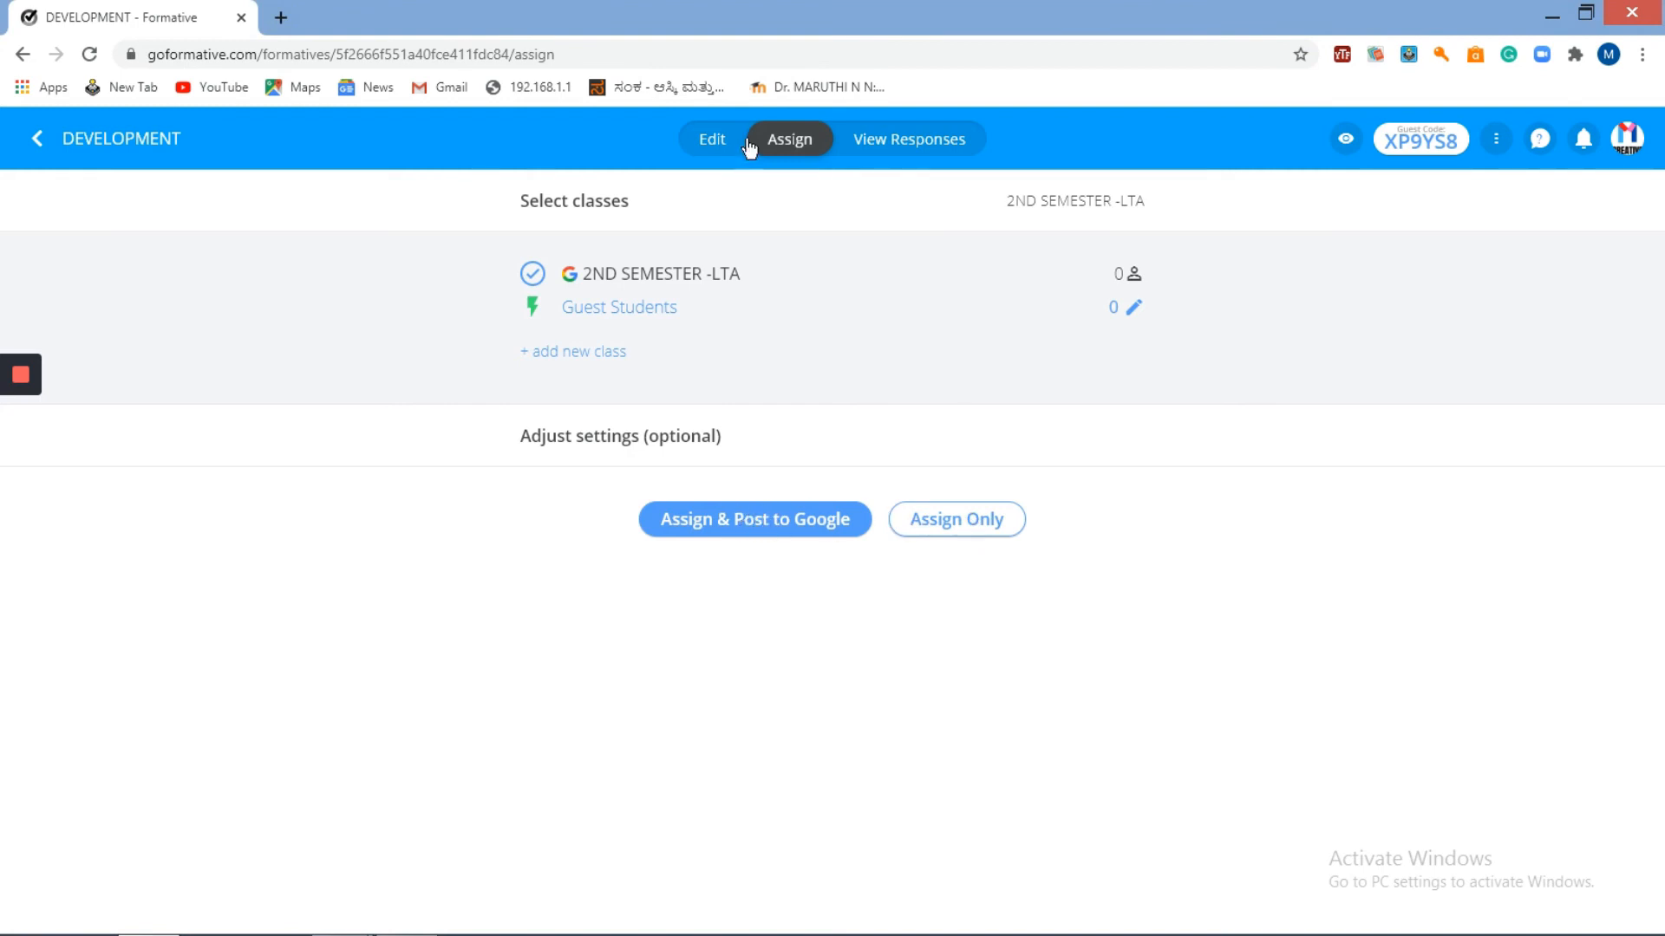
left_click(752, 522)
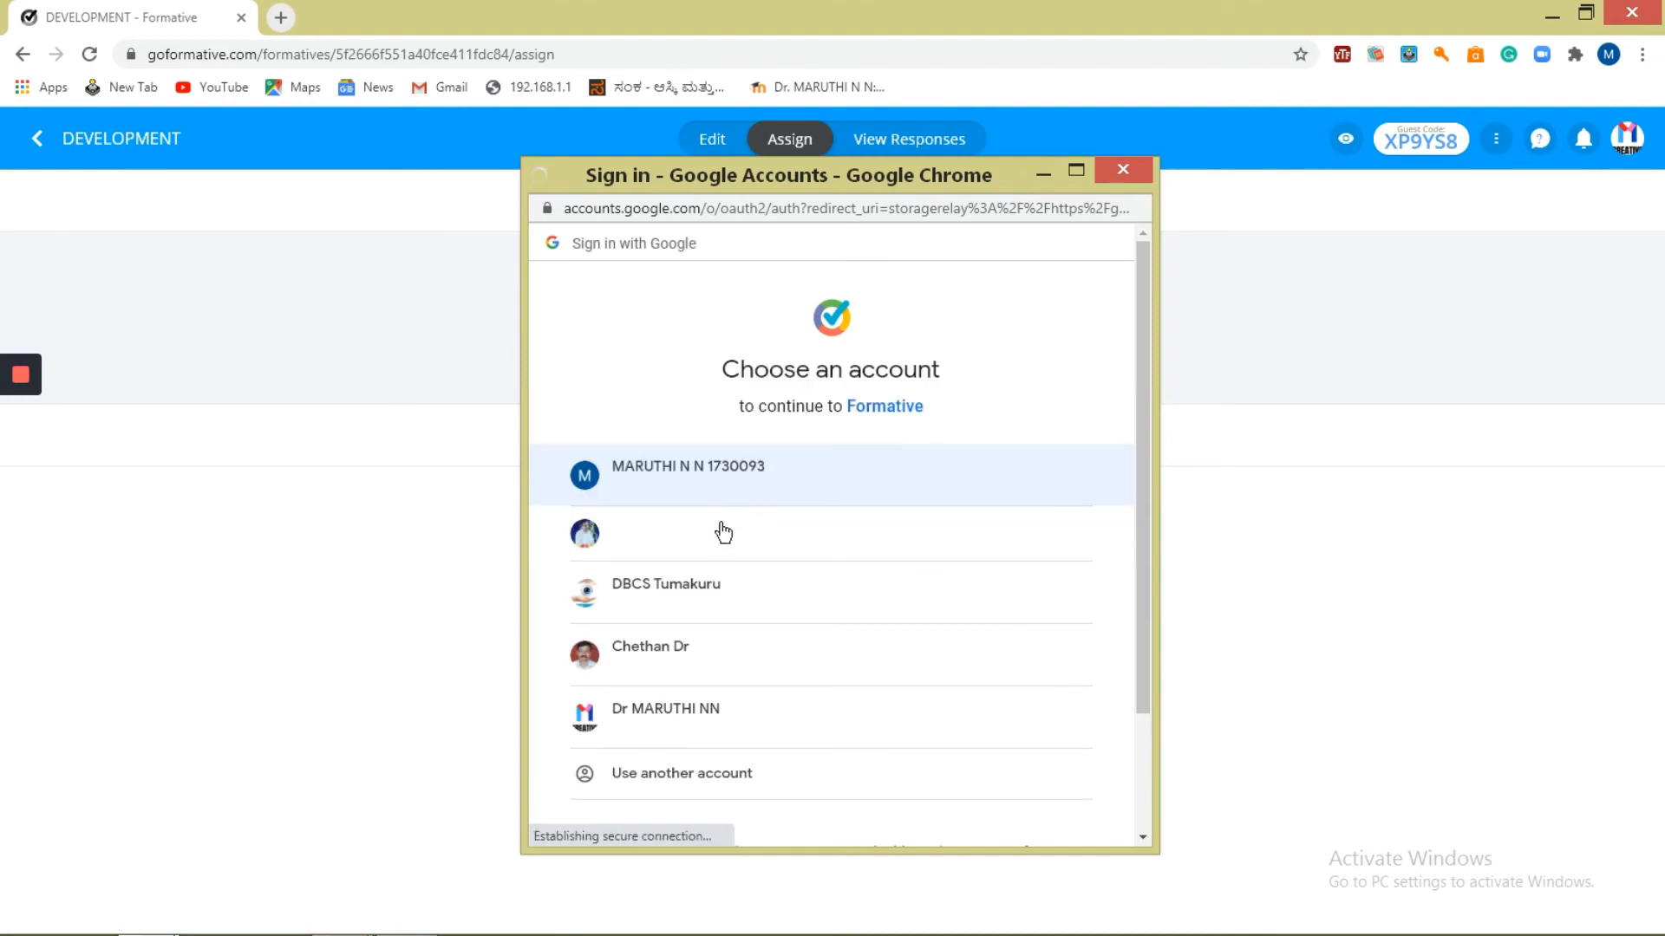
left_click(716, 719)
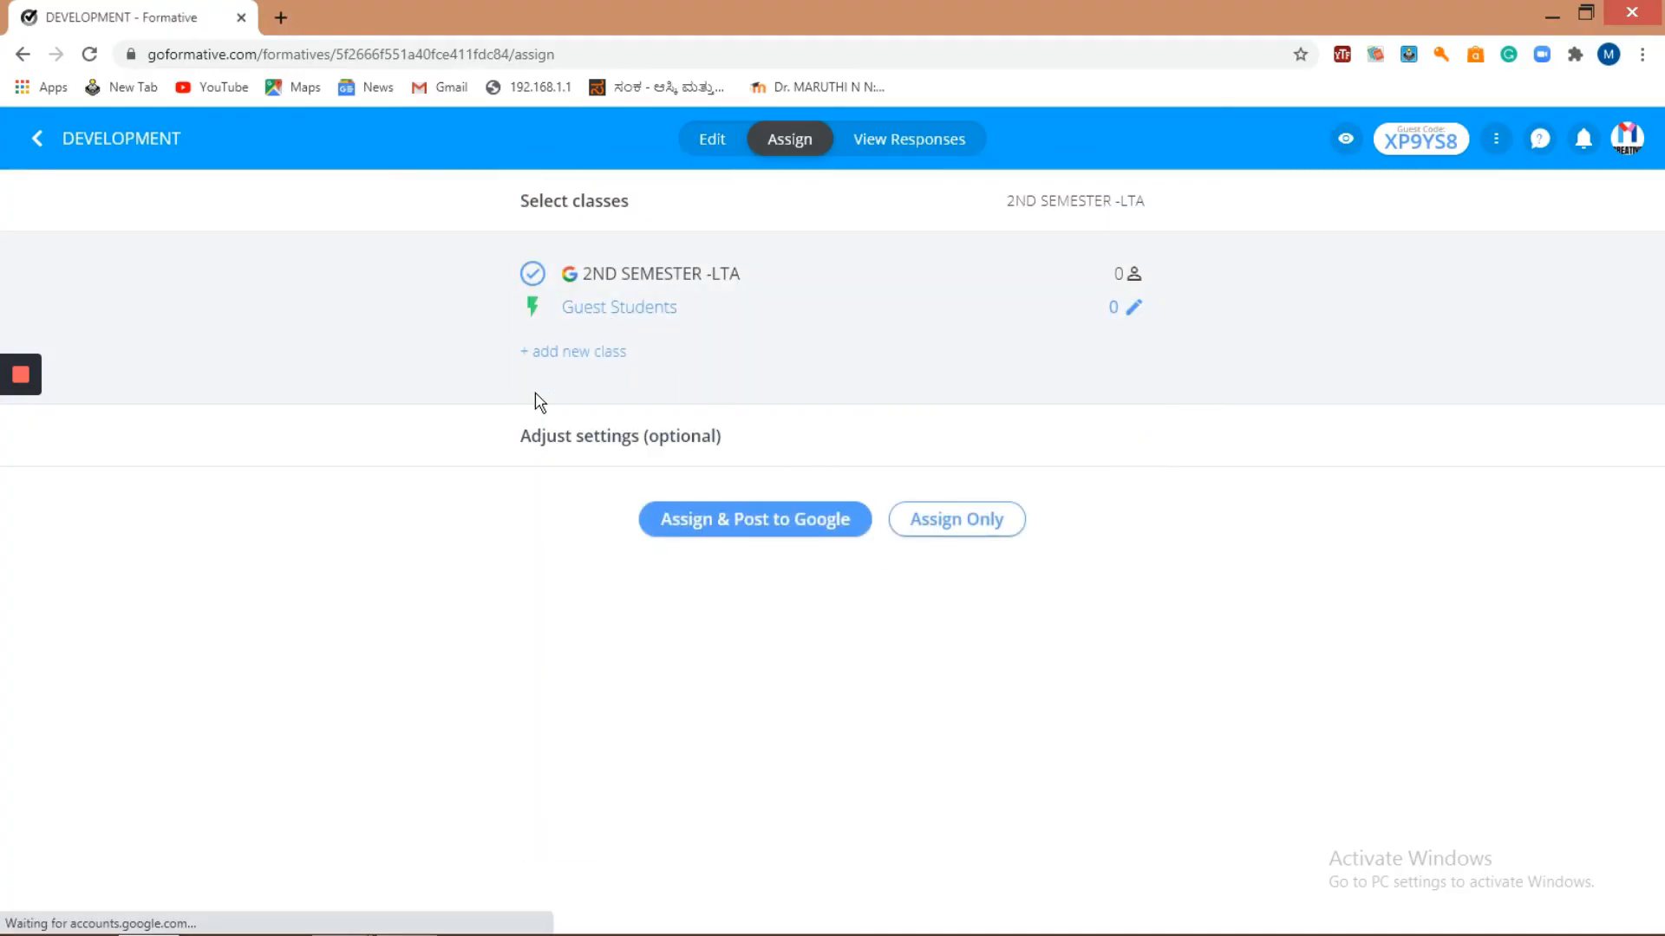
left_click(762, 524)
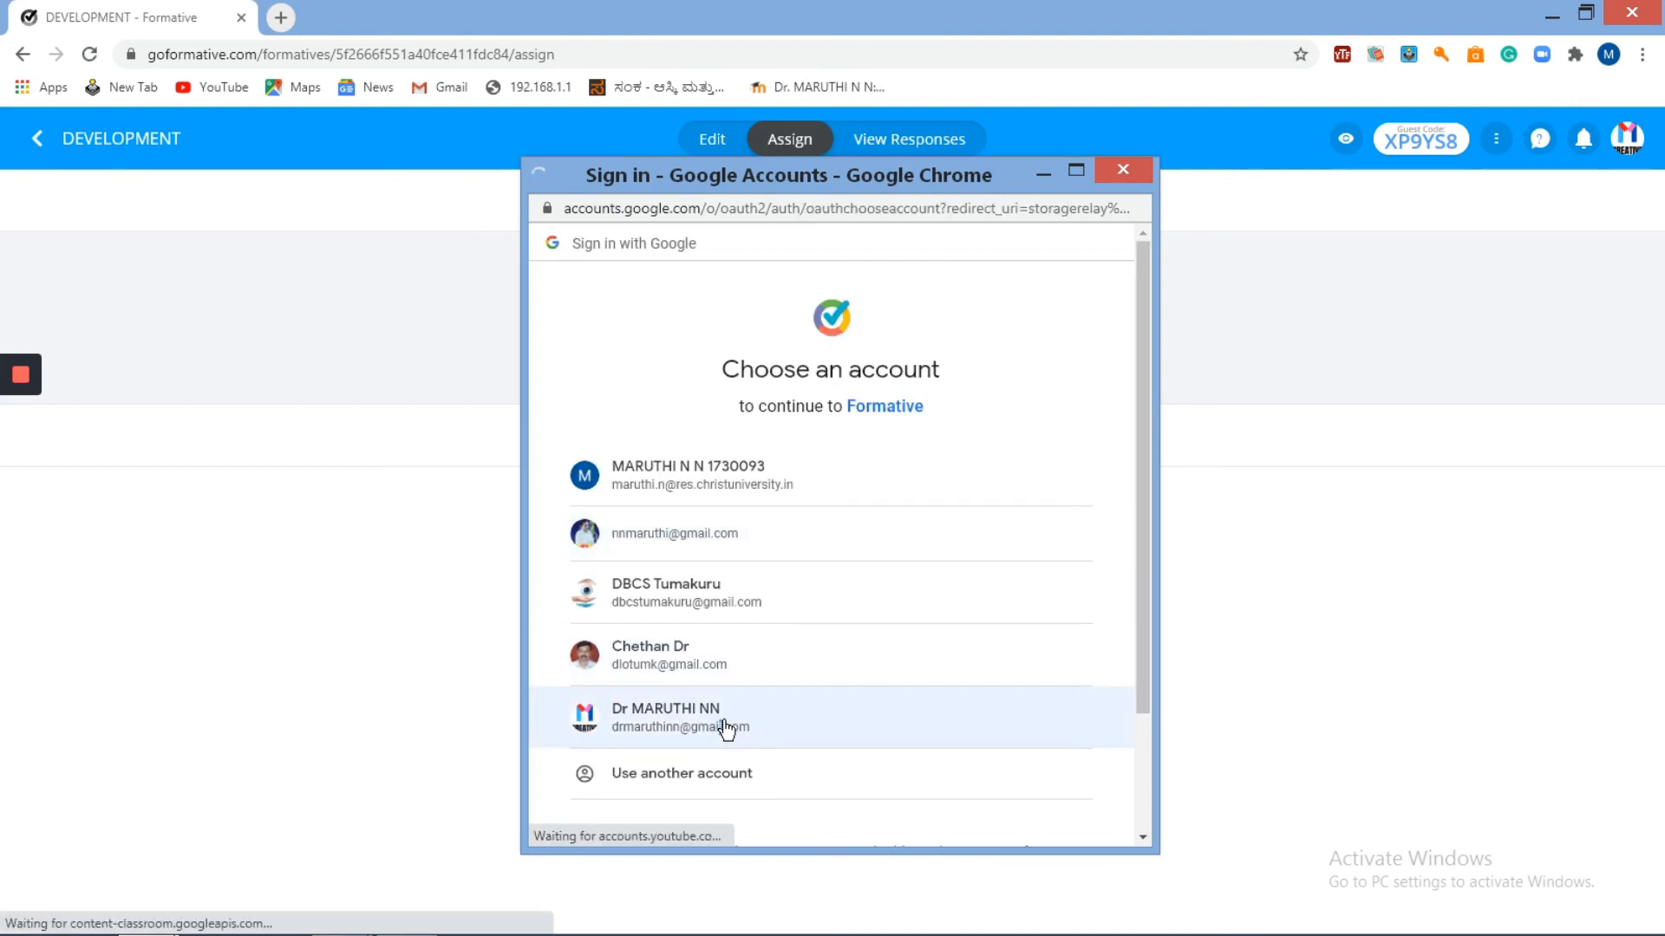
left_click(673, 724)
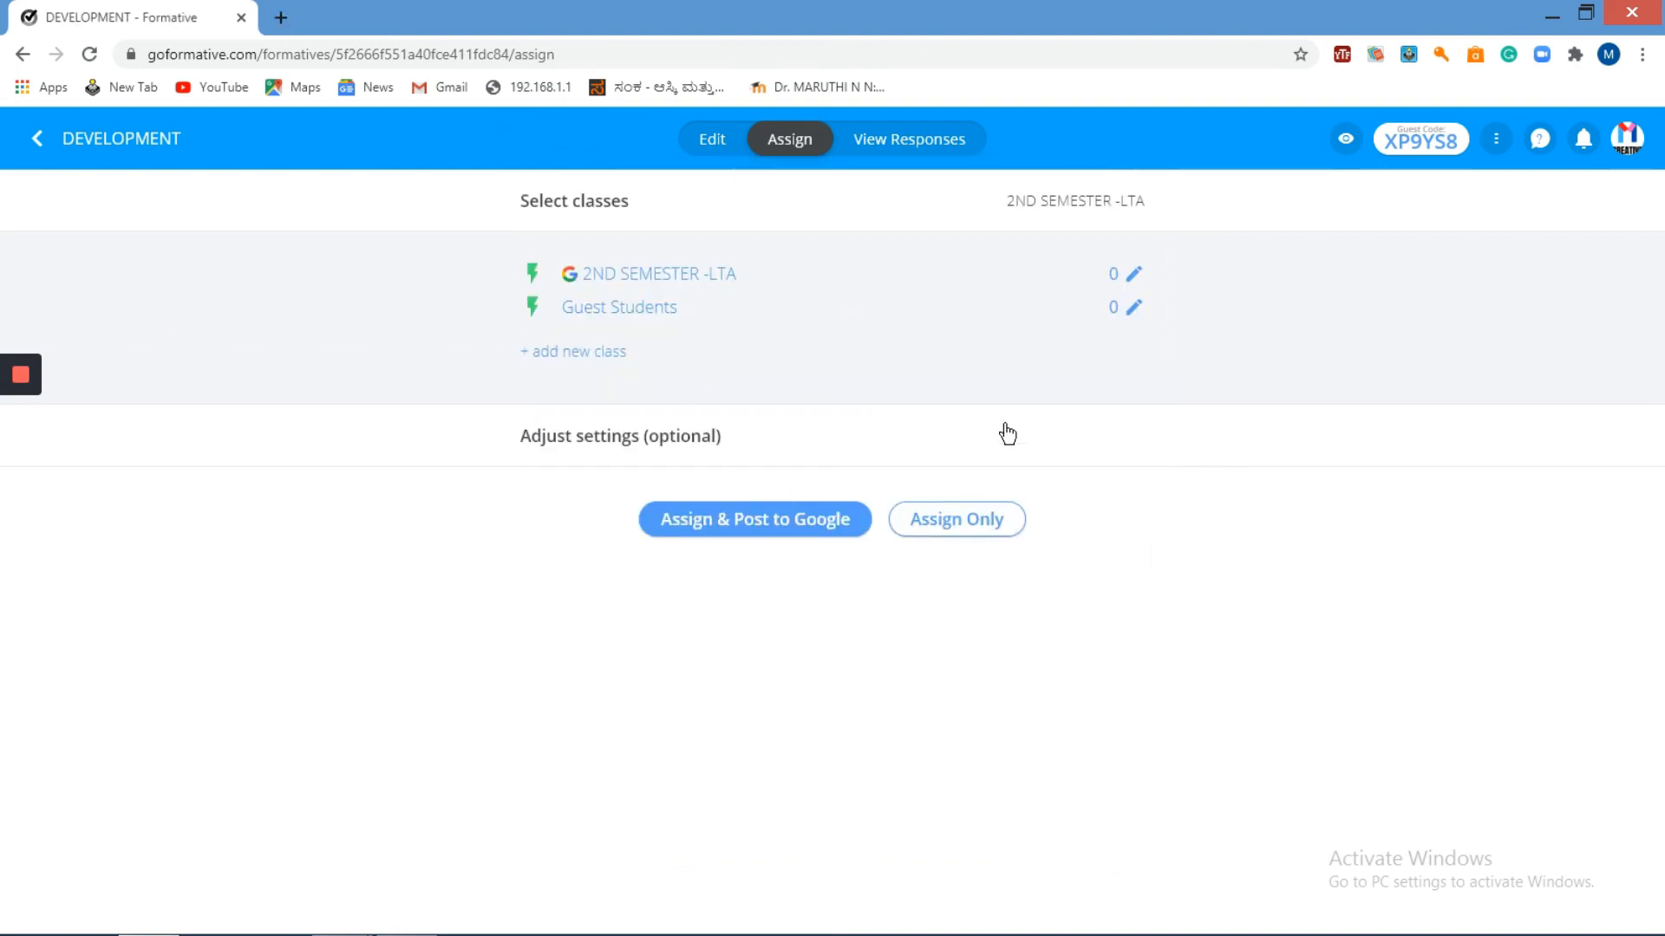
mouse_move(19, 437)
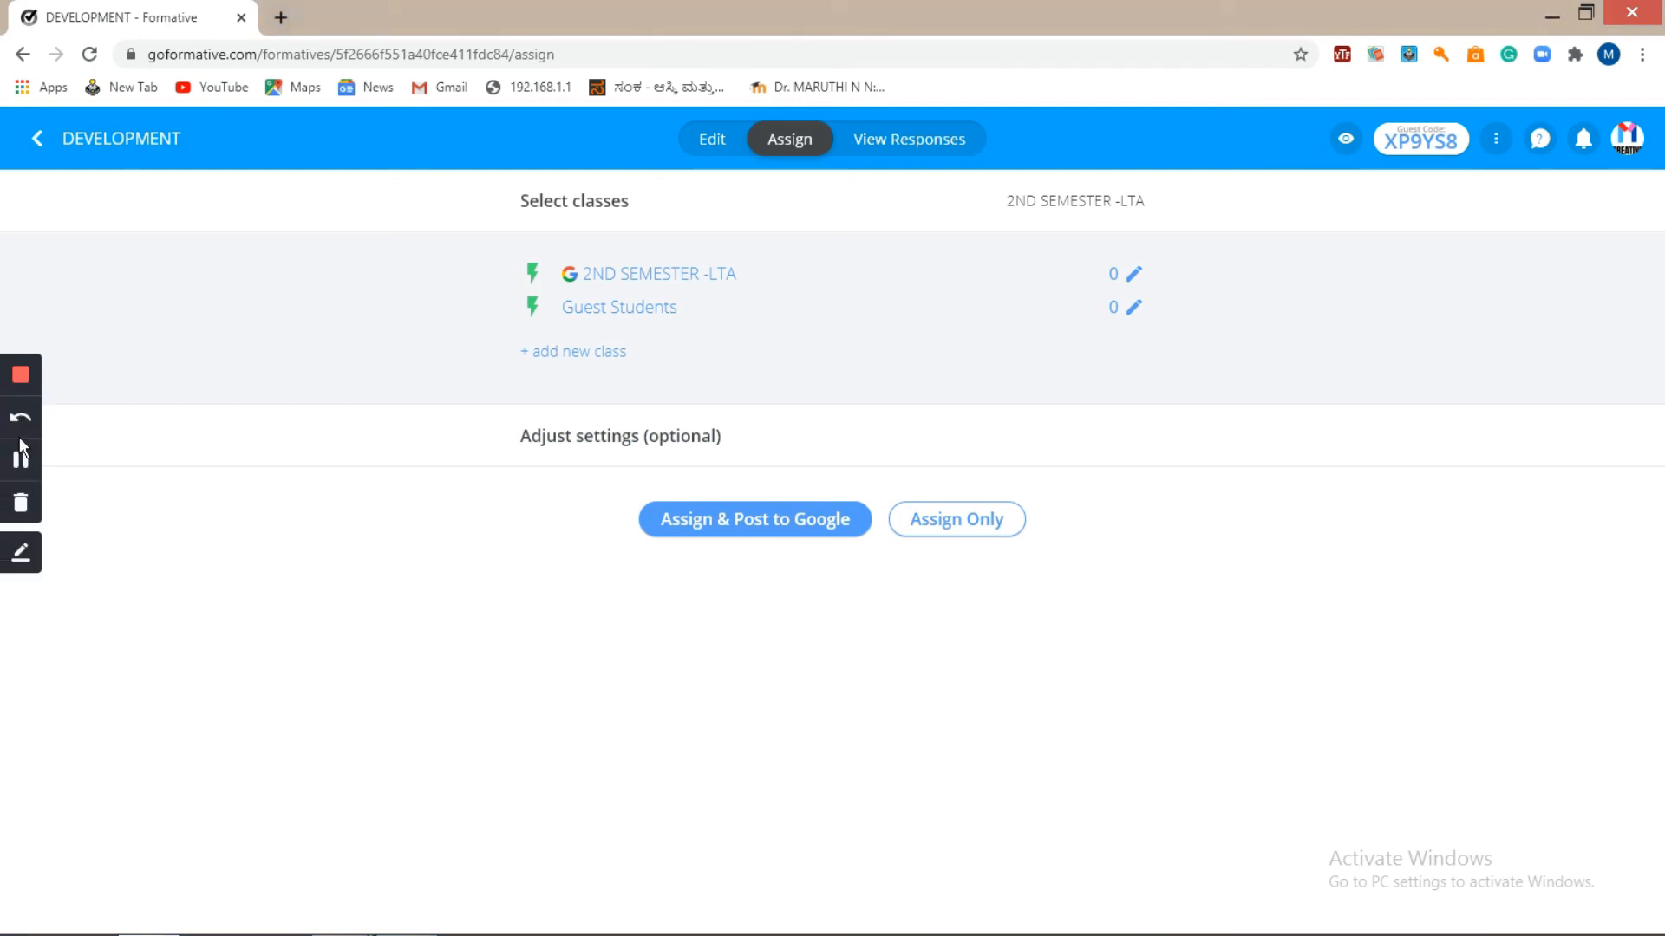
left_click(19, 460)
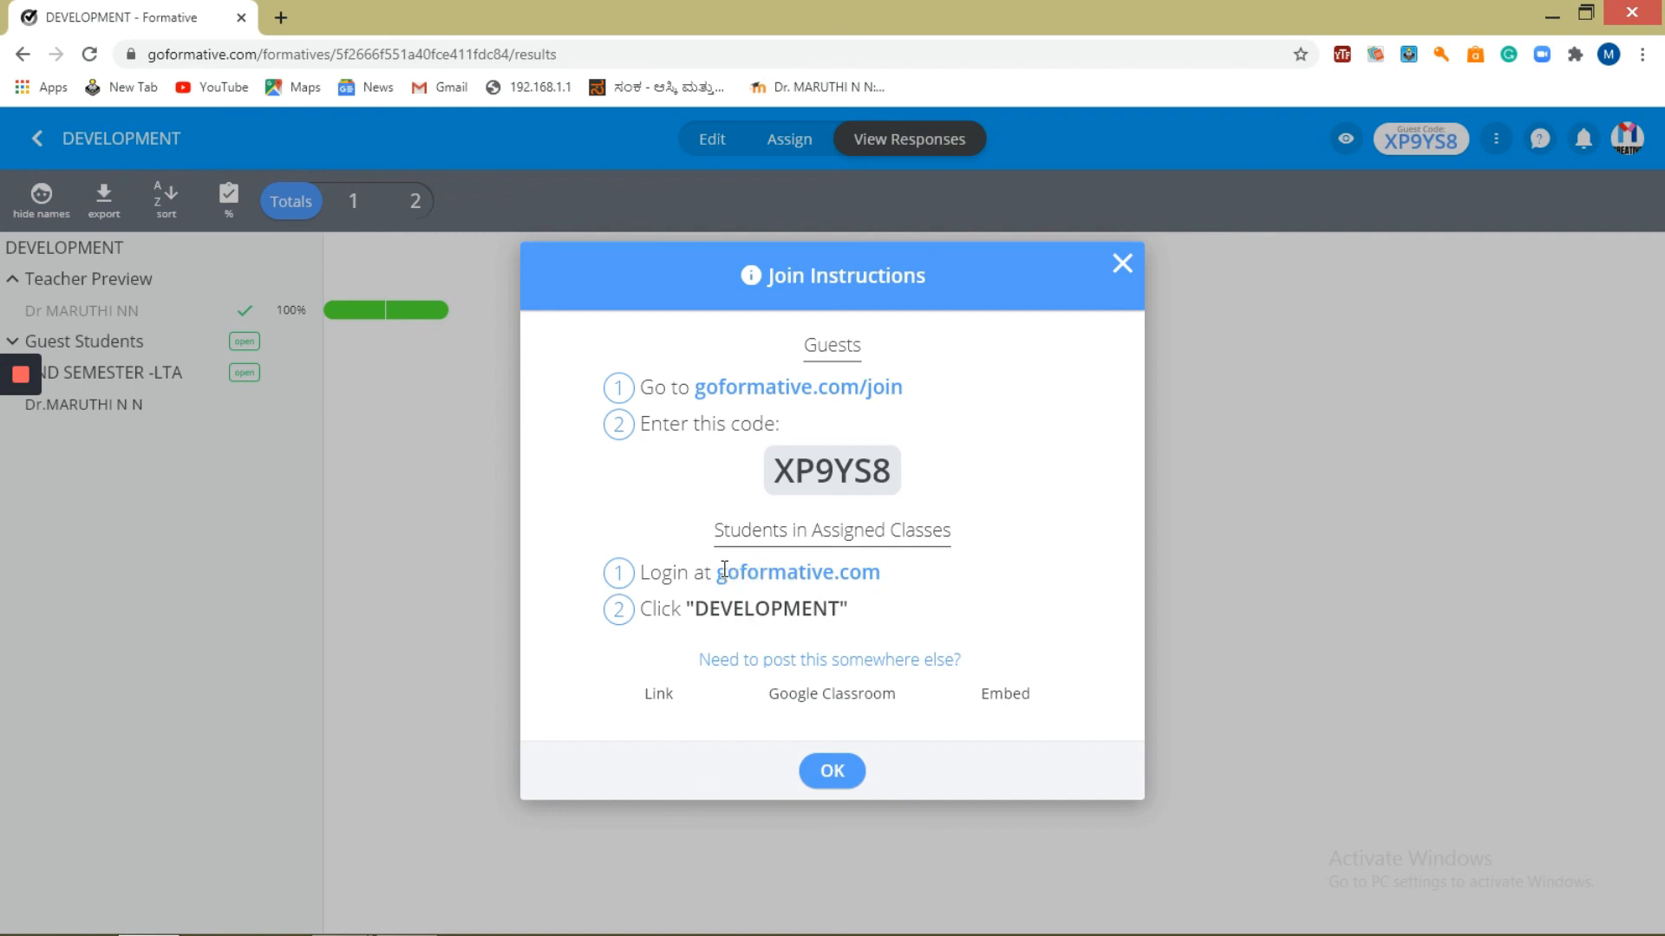
- Read the Google Classroom join instructions for DEVELOPMENT, dismiss them, and check its assigned classes and the responses to question 1
left_click(829, 694)
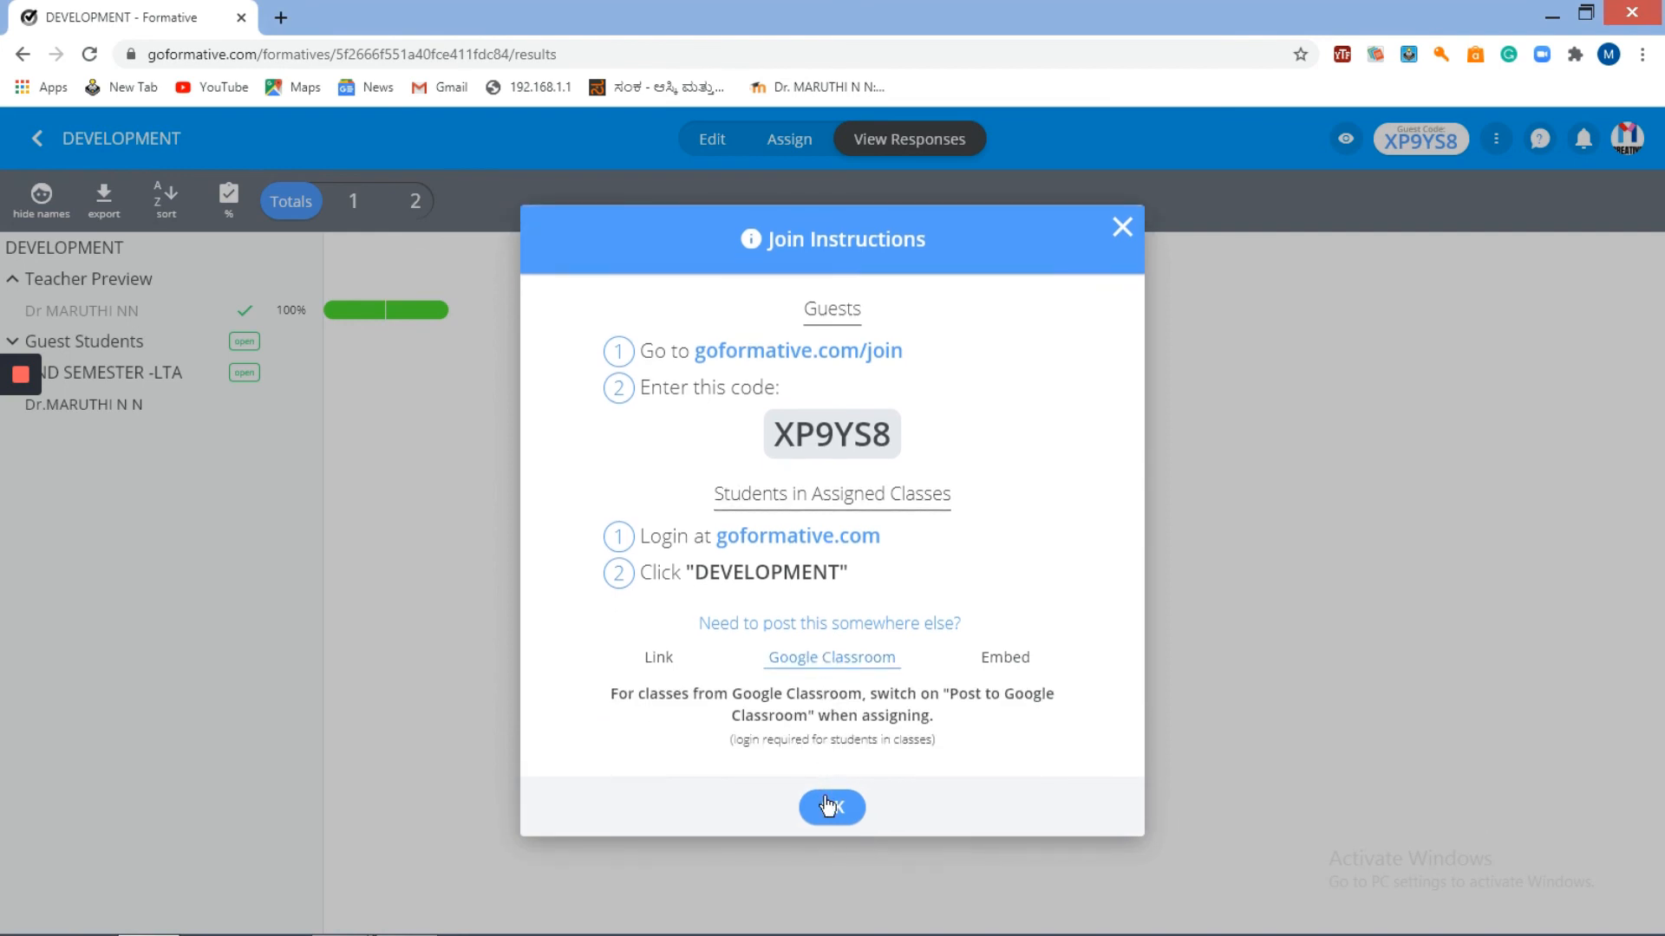
left_click(829, 809)
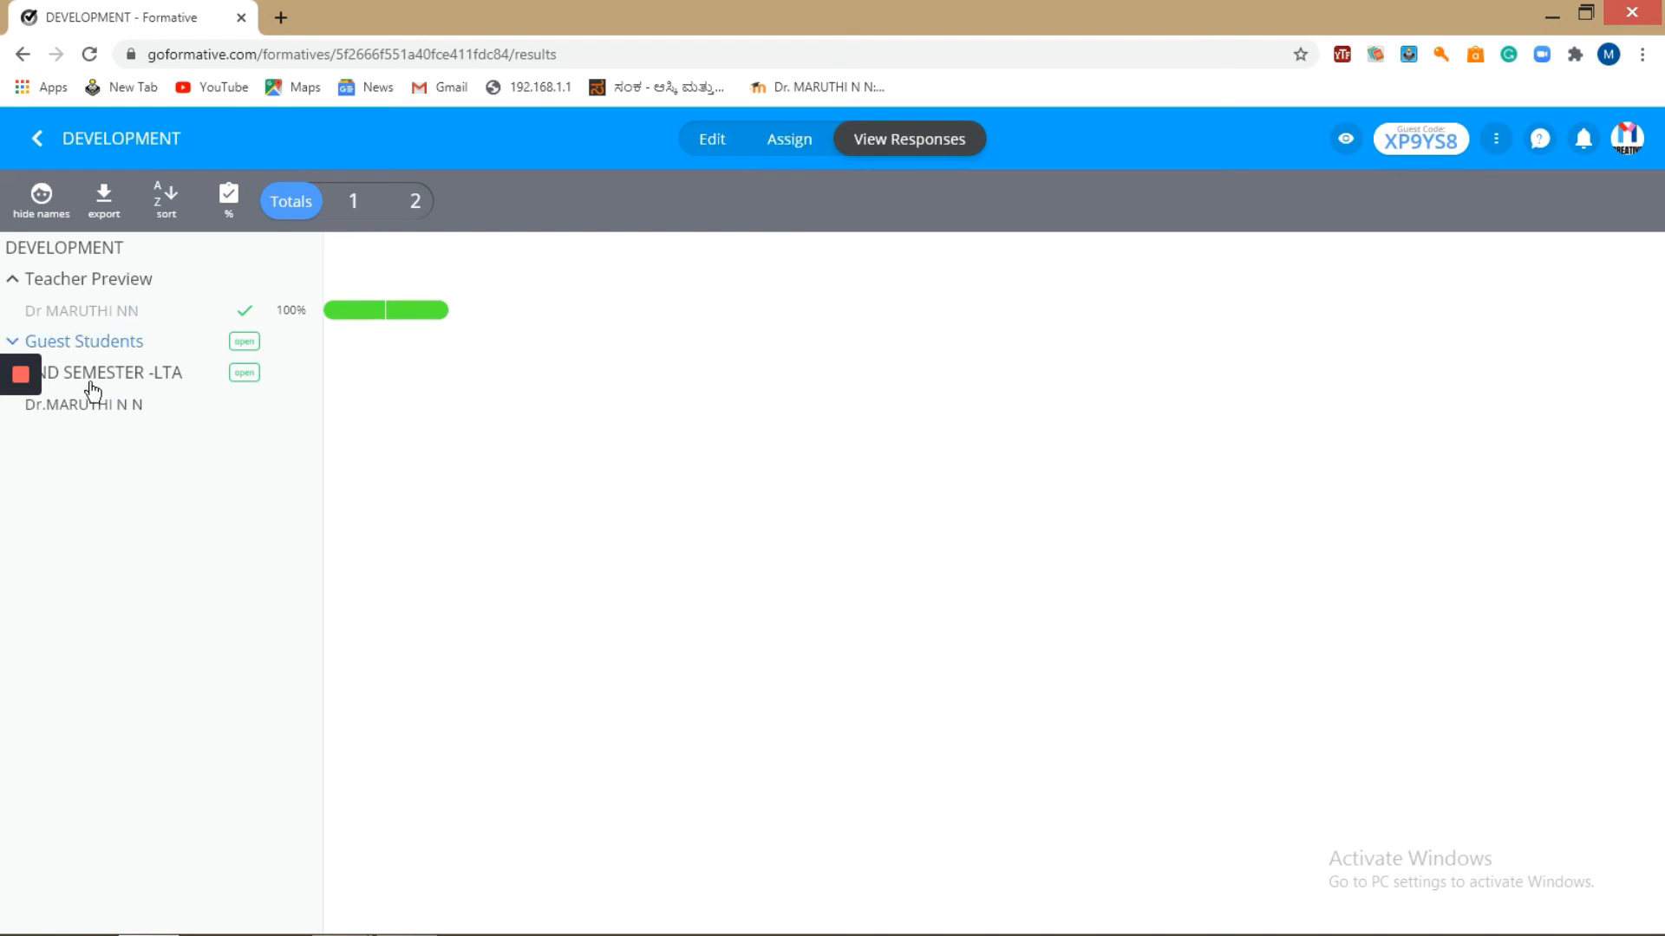
left_click(155, 374)
left_click(798, 145)
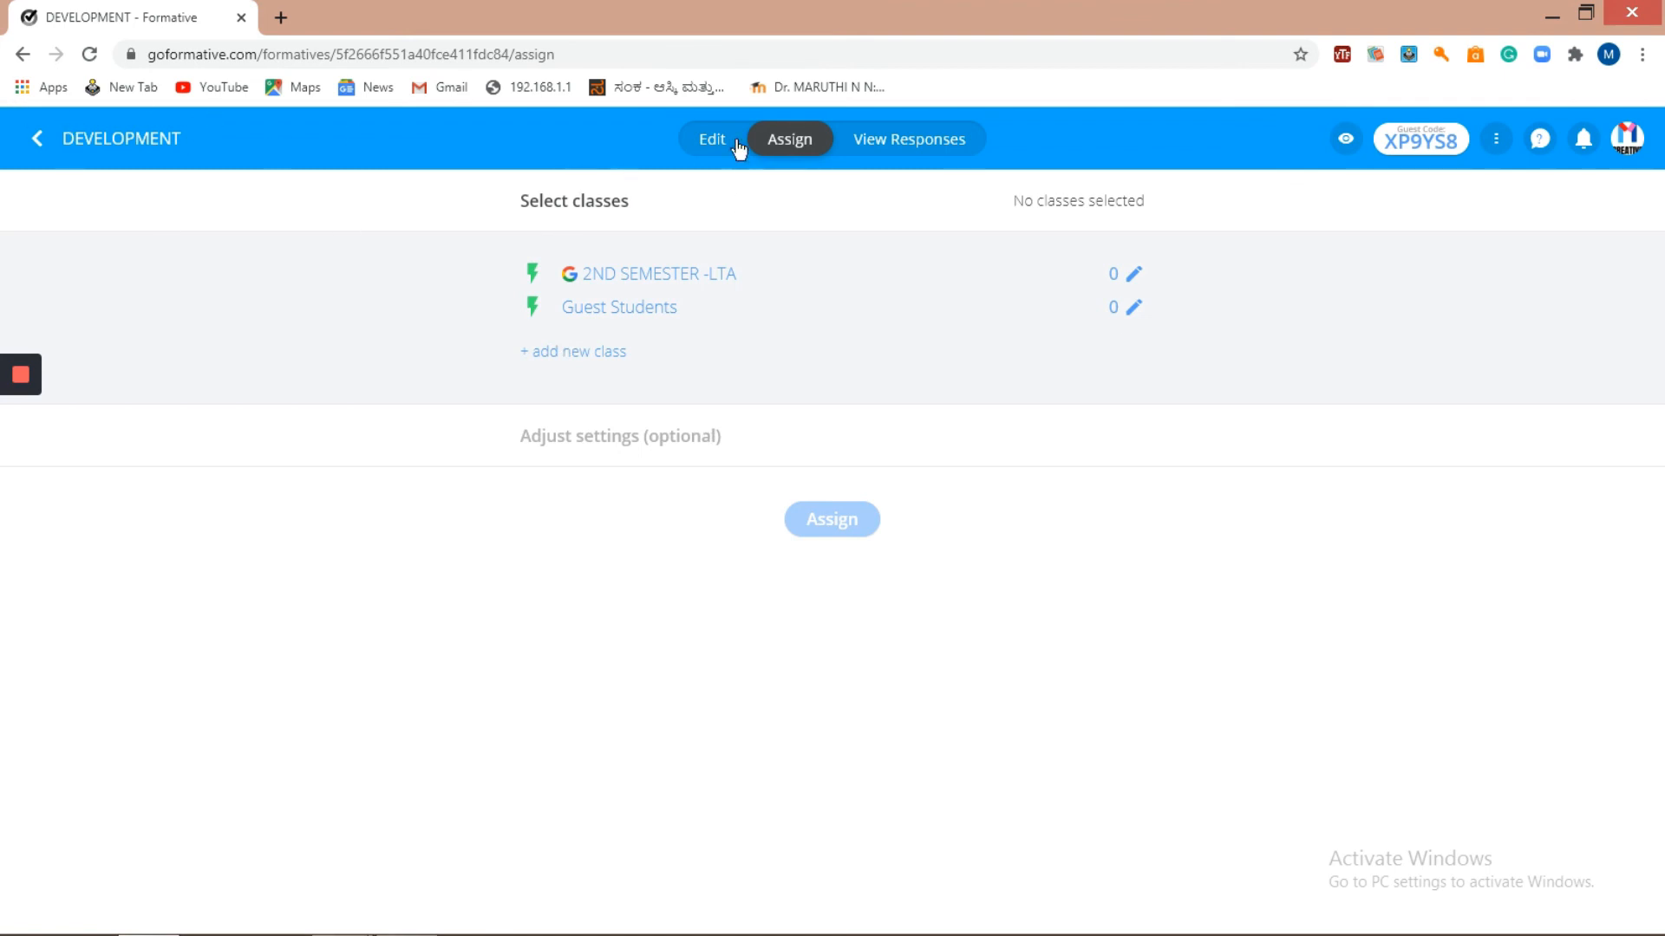
left_click(899, 141)
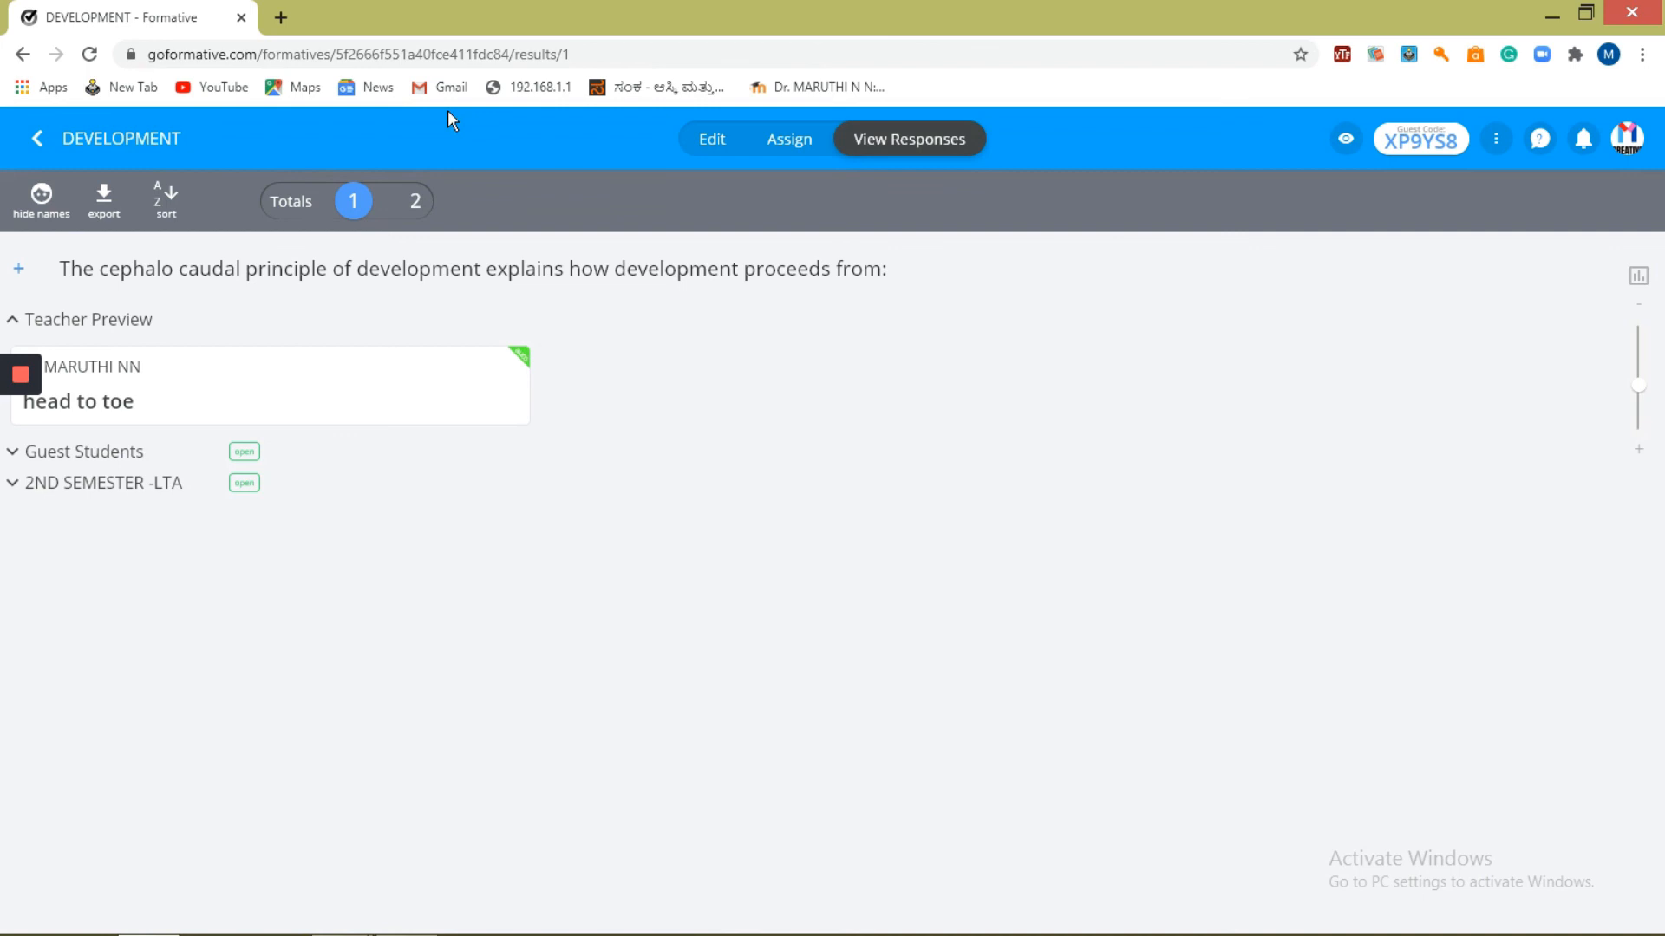
mouse_move(27, 468)
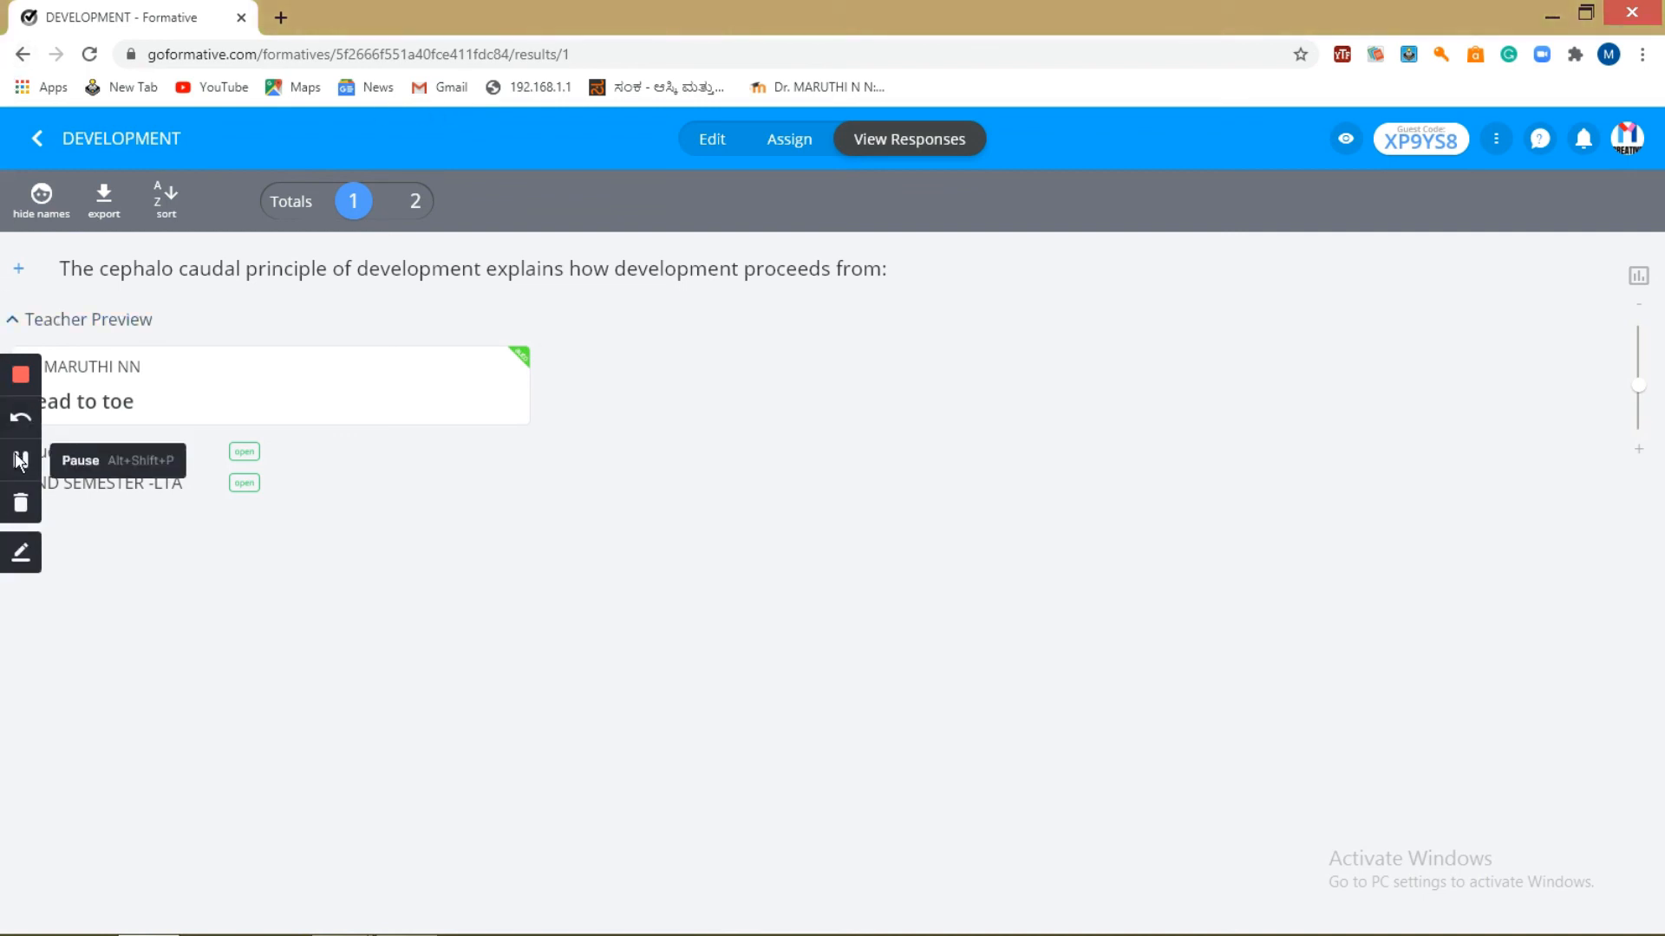
left_click(21, 460)
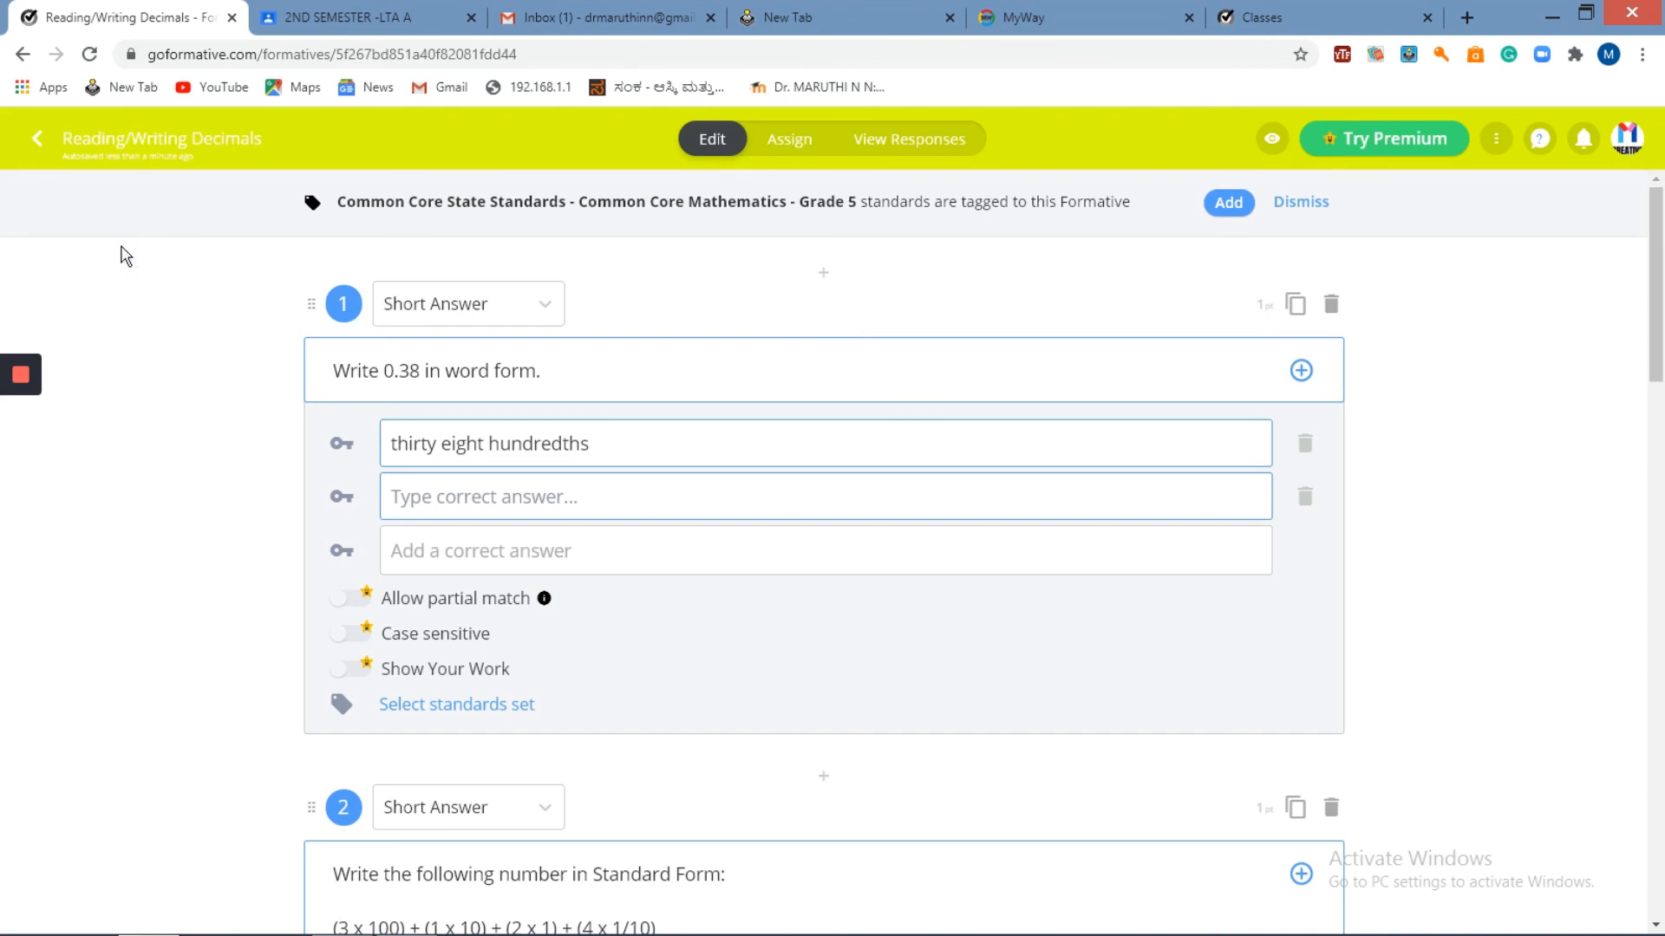
mouse_move(13, 421)
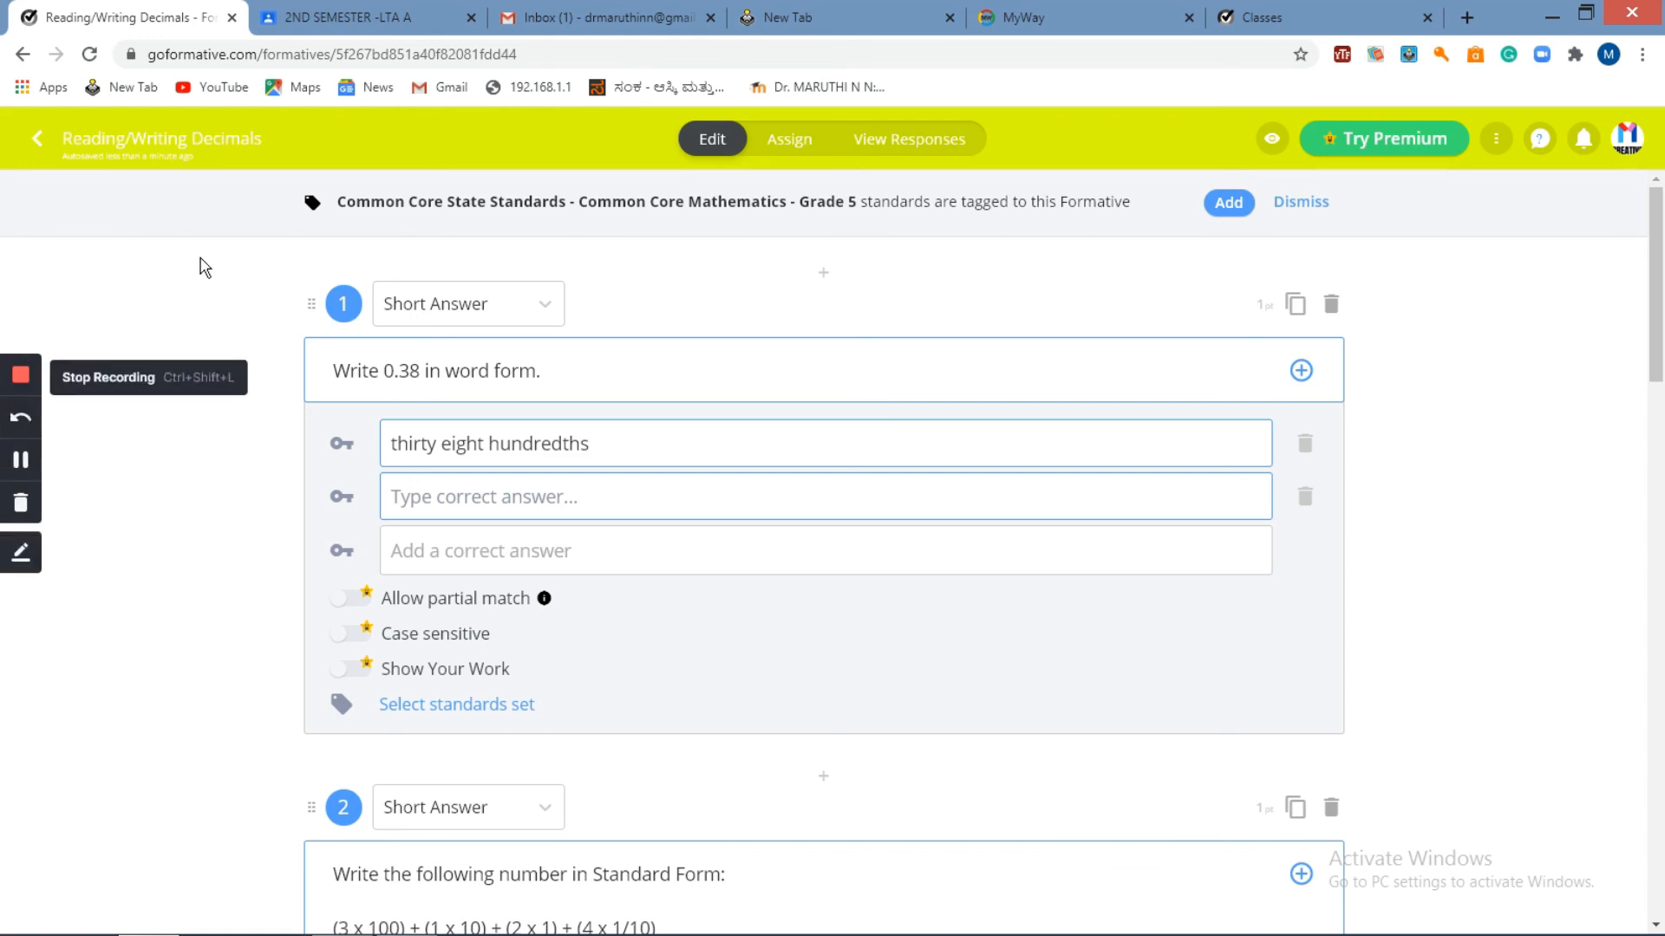